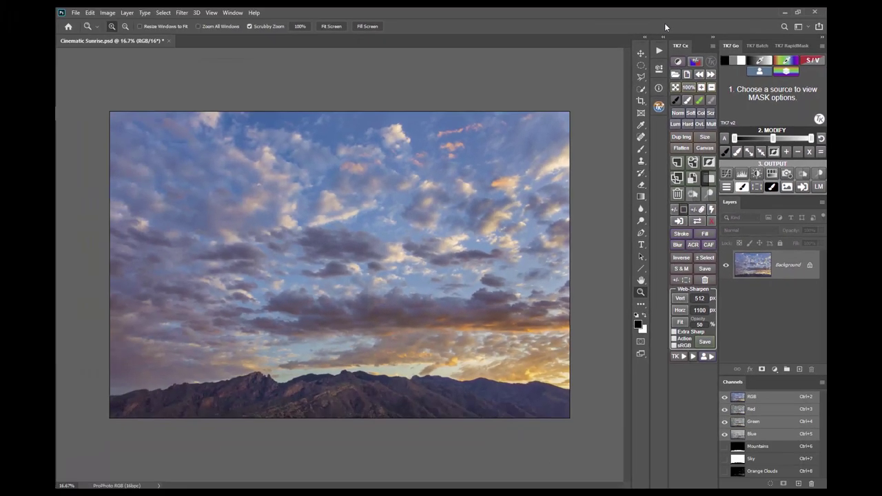
# - Preview the Lum mask, then compare Lights 3, Darks 1/3/5, Midtones 1-3 and Lights 1 masks
pyautogui.click(728, 60)
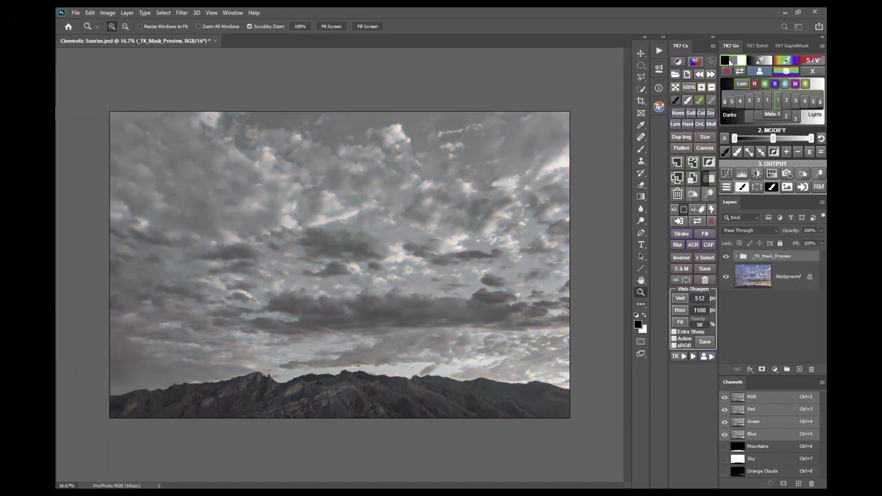
pyautogui.click(796, 102)
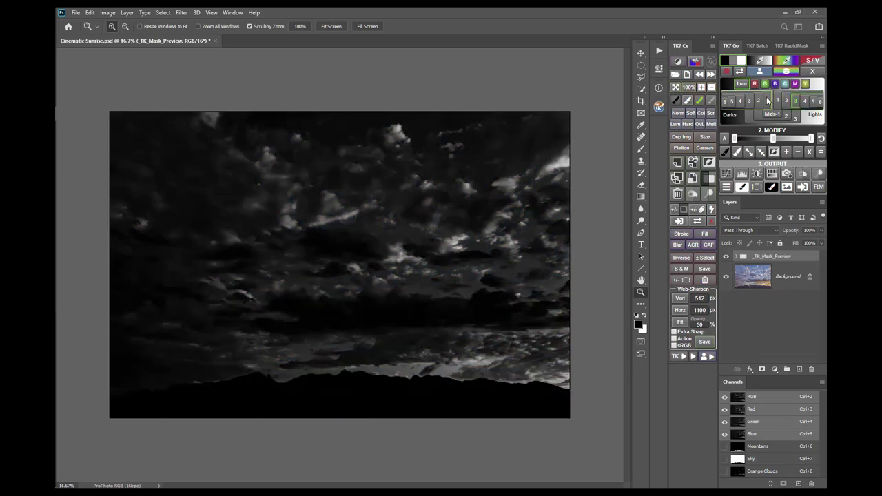
pyautogui.click(768, 101)
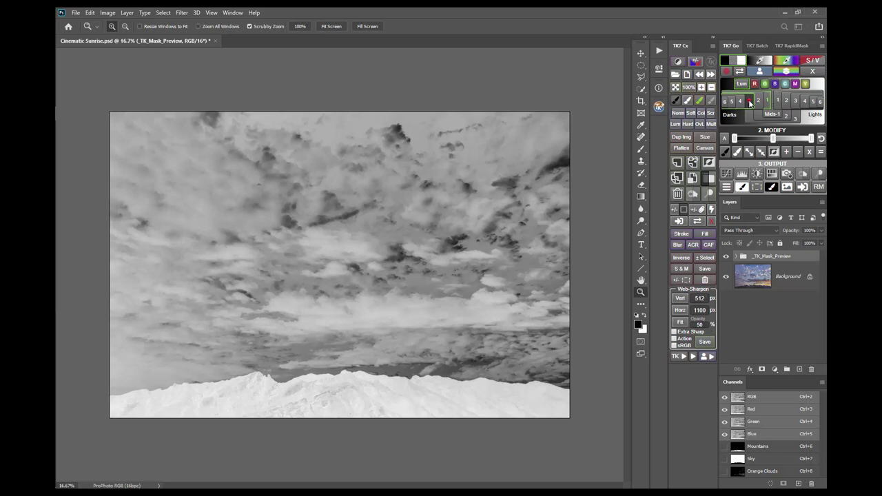
pyautogui.click(750, 102)
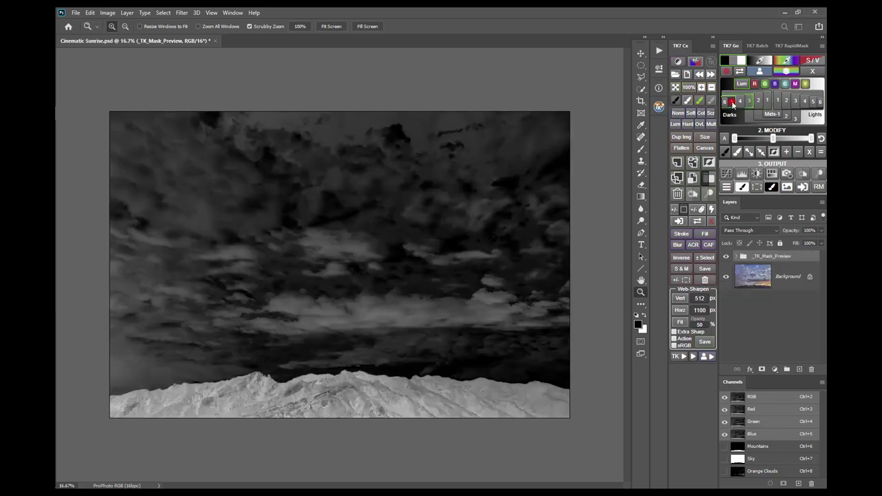
pyautogui.click(732, 102)
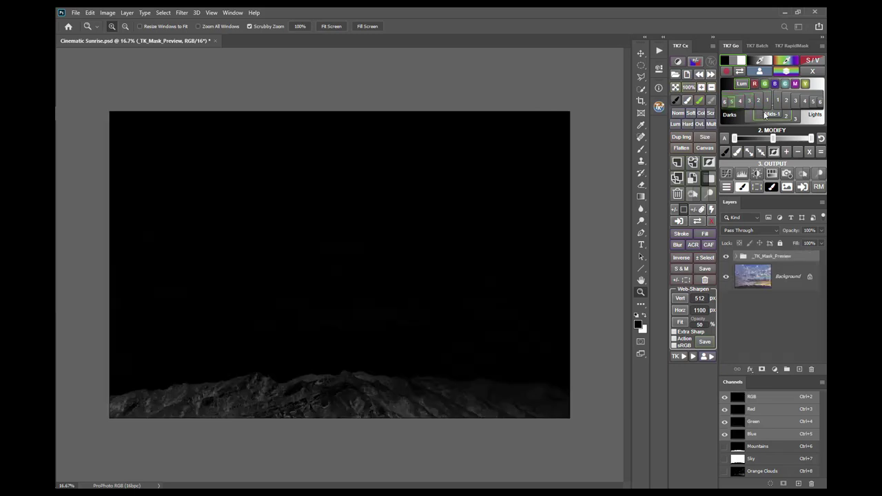
pyautogui.click(767, 115)
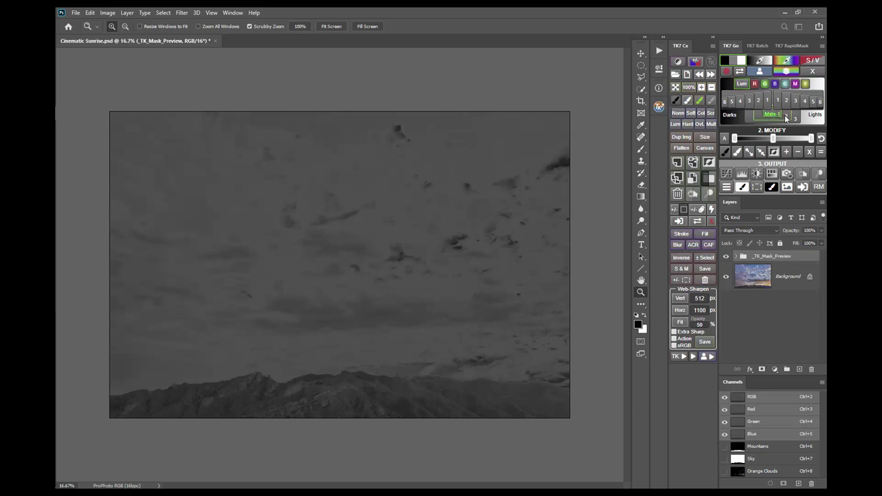
pyautogui.click(786, 115)
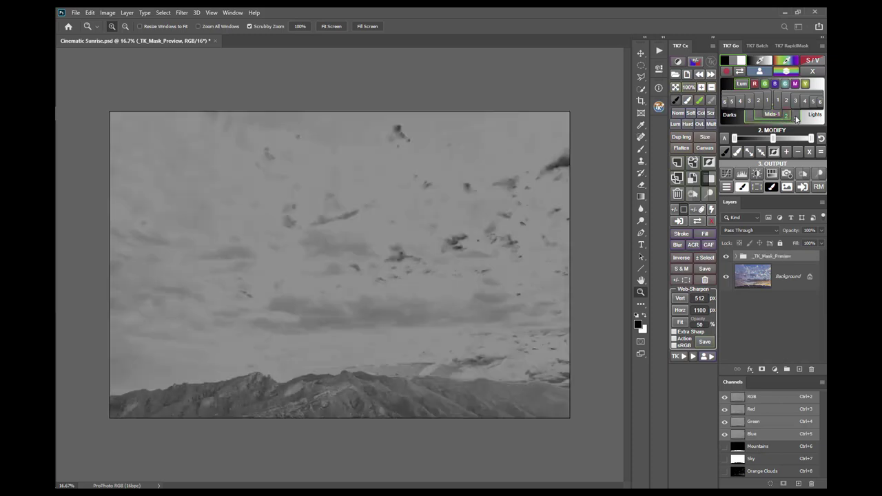
pyautogui.click(796, 119)
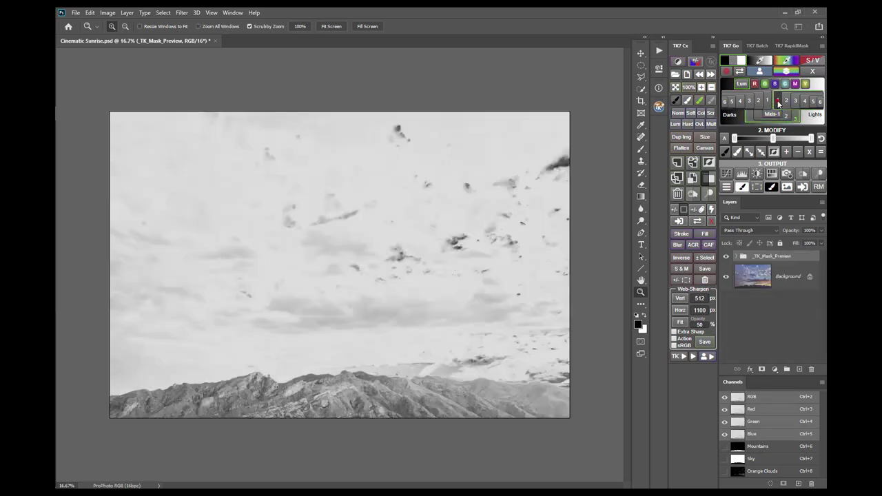
pyautogui.click(778, 102)
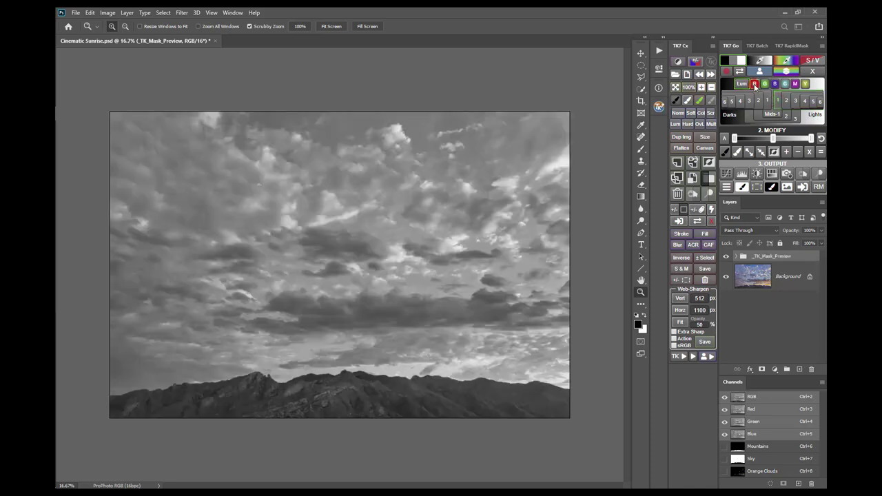
# - Compare red, green, blue, cyan, magenta and yellow masks, then Midtones and Darks 1, ending on Lum
pyautogui.click(755, 85)
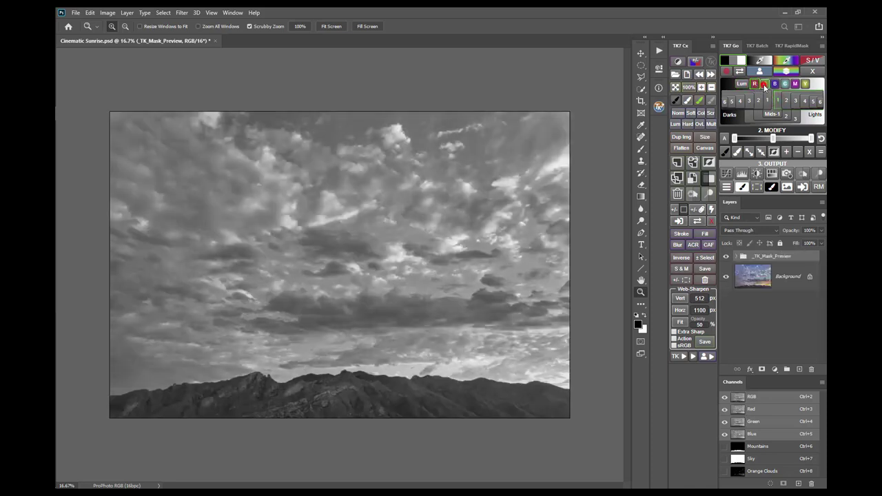
pyautogui.click(765, 85)
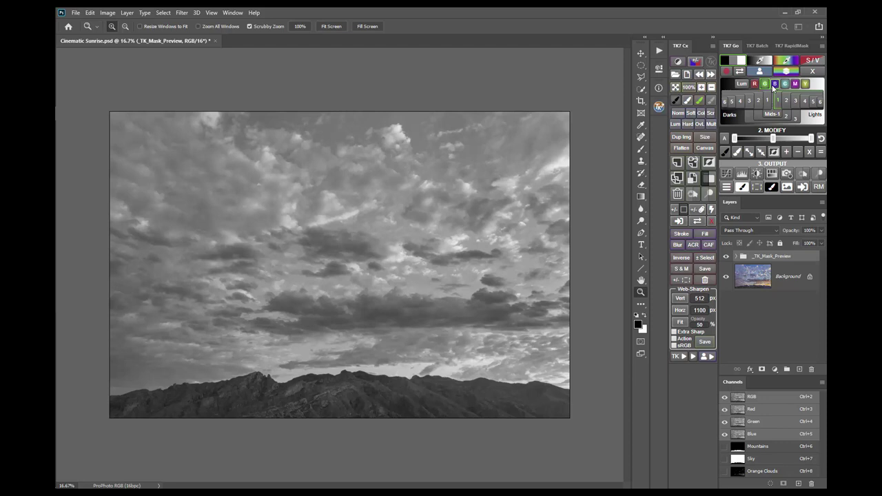
pyautogui.click(774, 84)
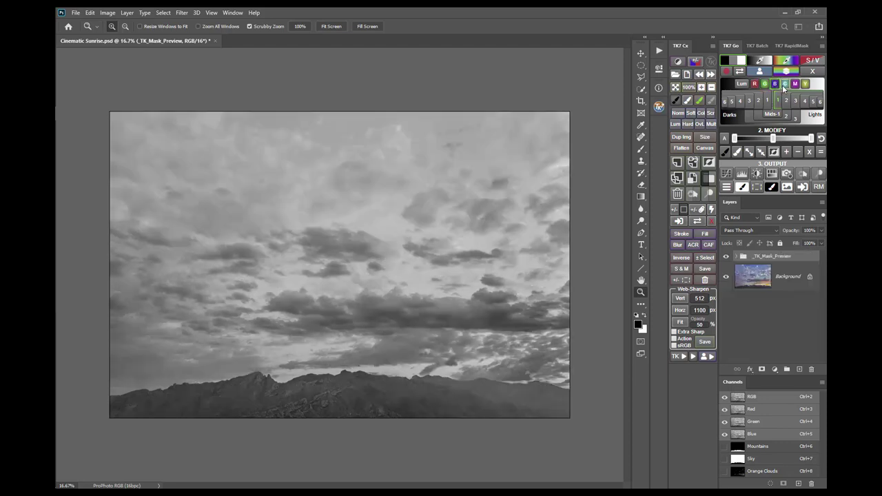
pyautogui.click(784, 85)
pyautogui.click(793, 85)
pyautogui.click(805, 85)
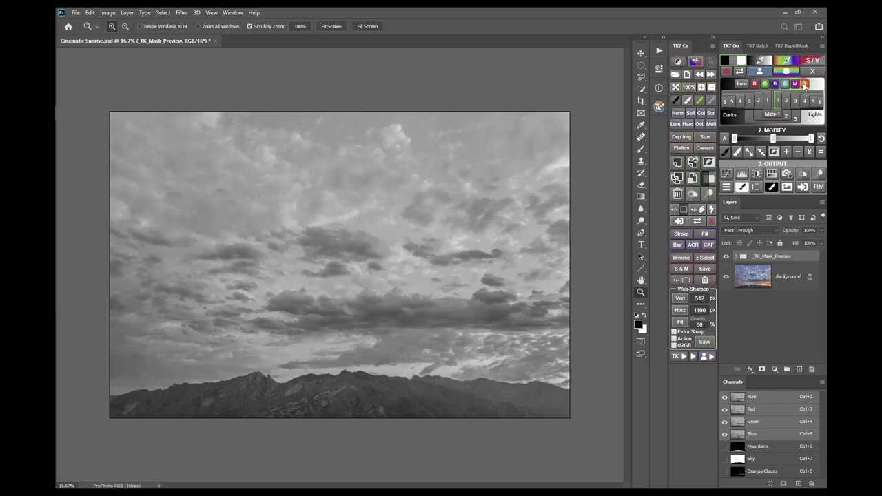
pyautogui.click(794, 101)
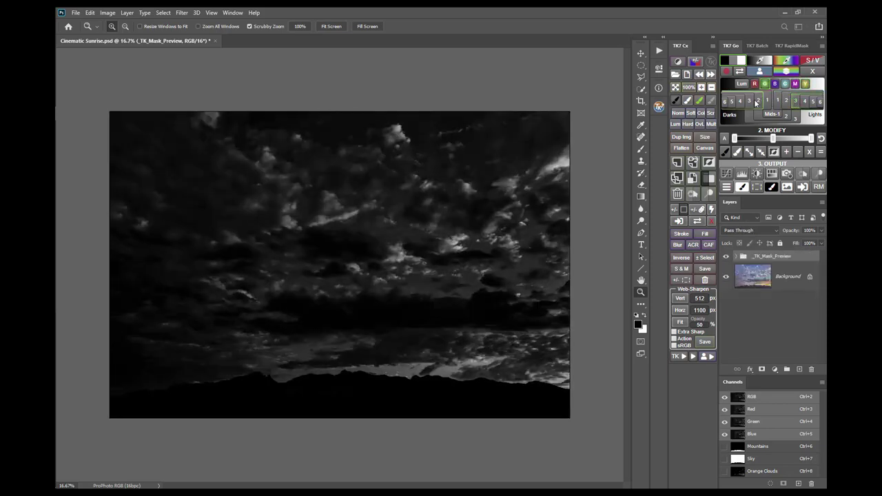
pyautogui.click(760, 101)
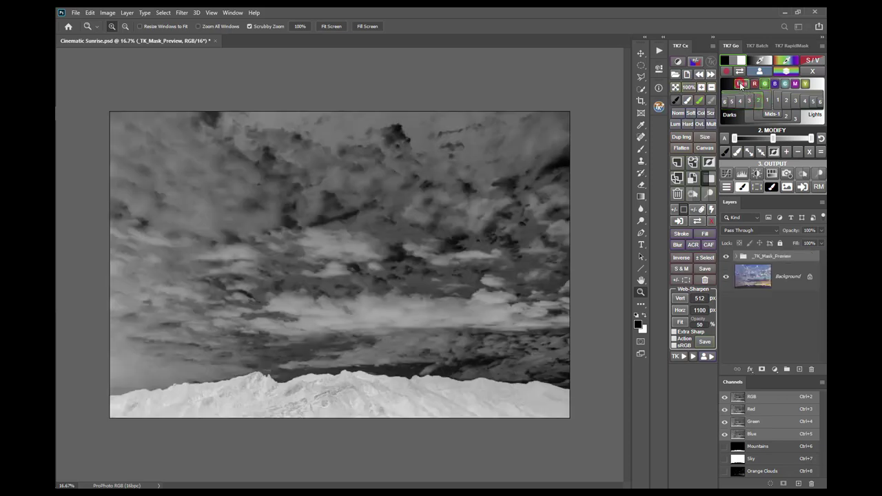
pyautogui.click(741, 85)
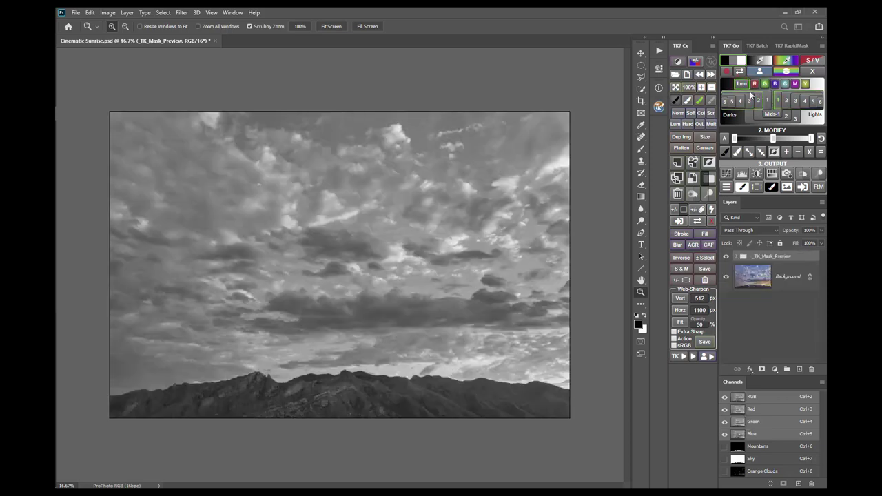
# - Show the mask as a red _TK_View overlay and step through Lights 3 and Darks 1, 3, 4
pyautogui.click(728, 72)
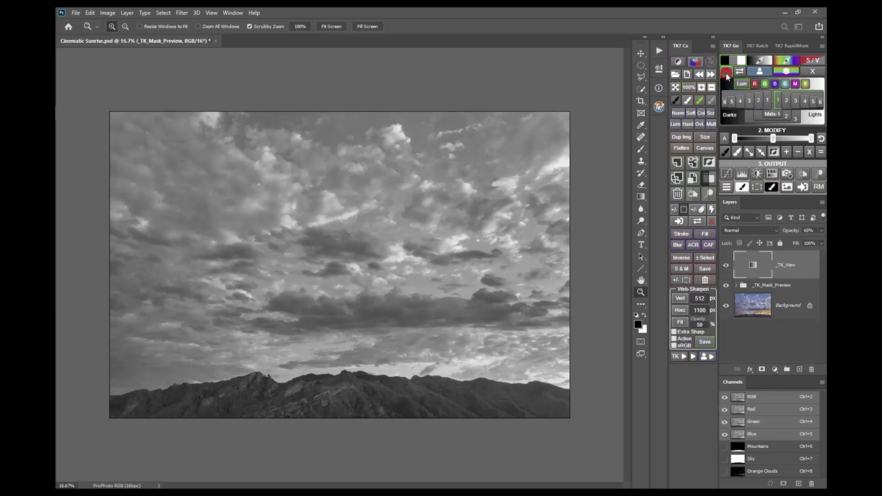
pyautogui.click(796, 102)
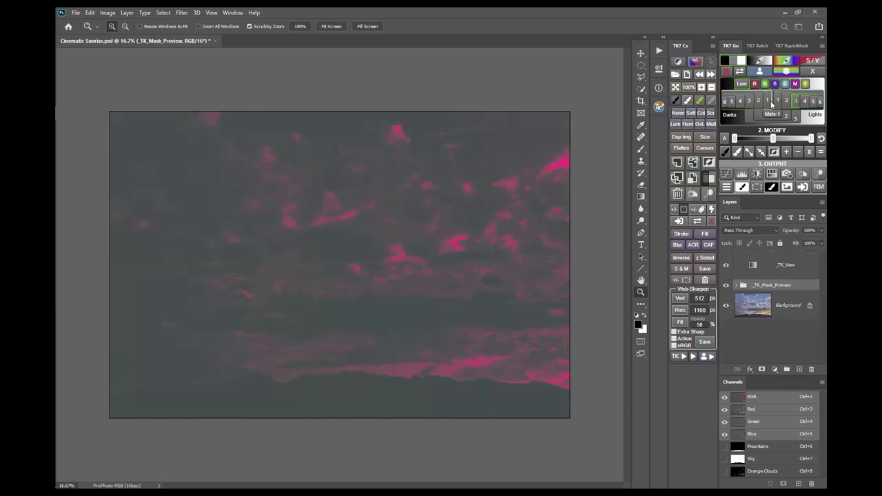
pyautogui.click(769, 102)
pyautogui.click(750, 102)
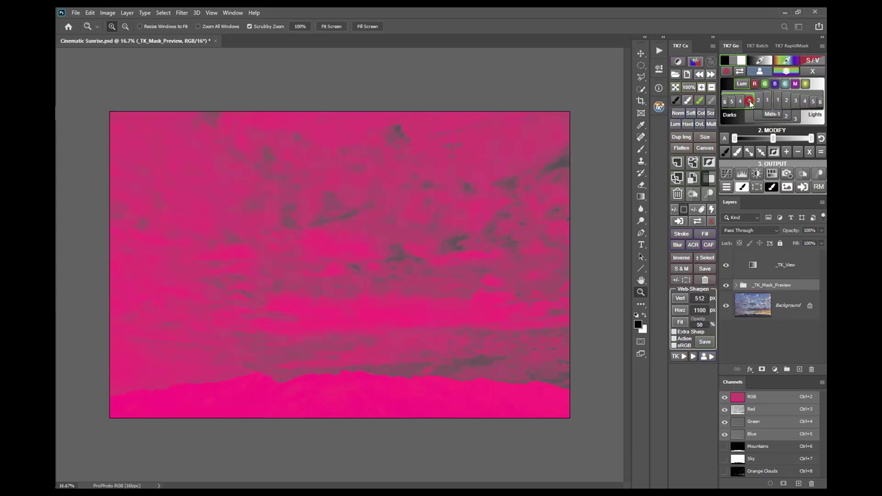
pyautogui.click(741, 102)
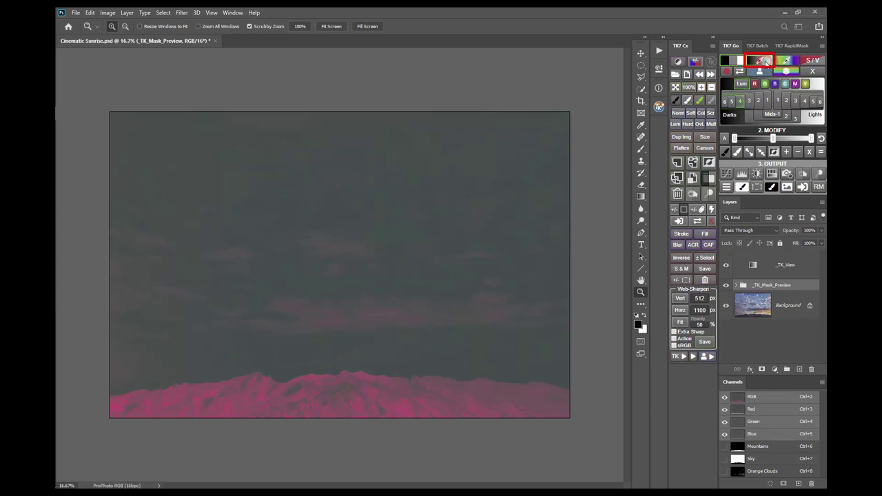
# - Set the foreground colour to a light tan sampled from a cloud
pyautogui.click(765, 62)
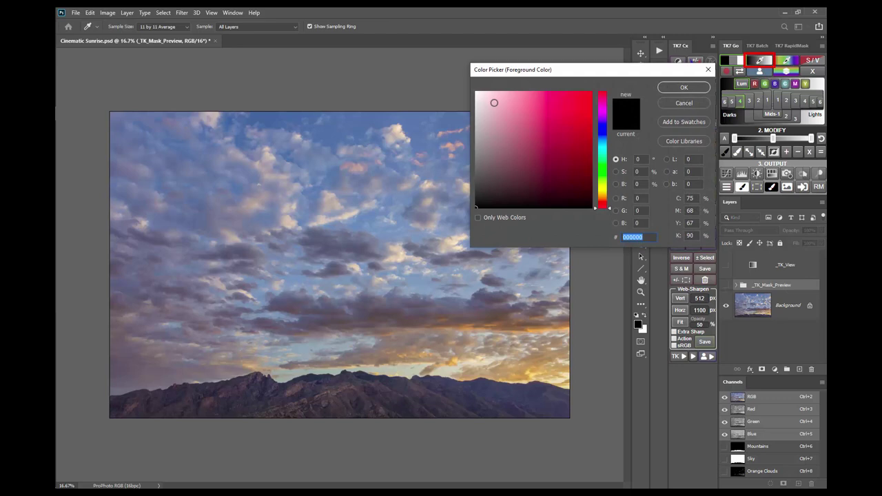
pyautogui.click(395, 129)
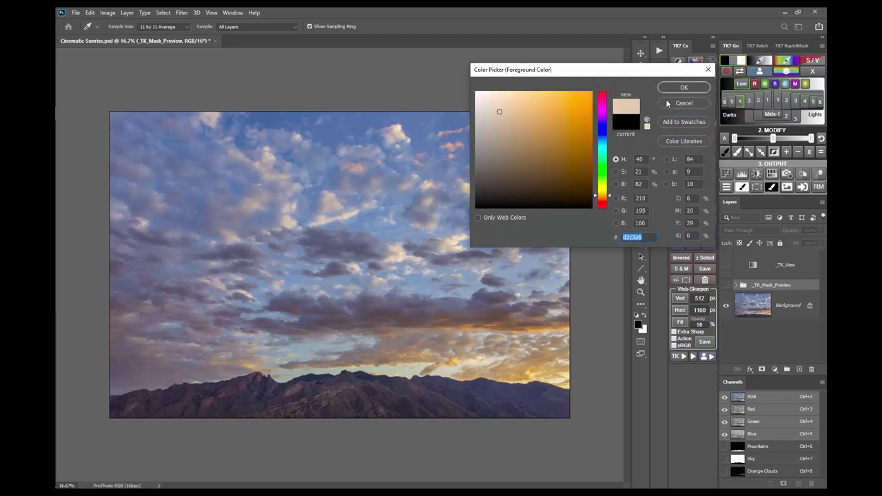
pyautogui.click(681, 87)
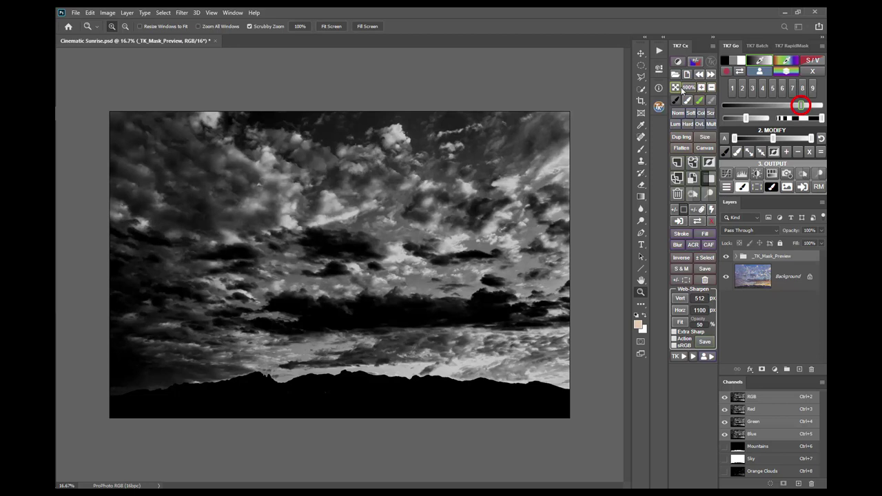
# - Adjust the zone sliders for a high-contrast lights mask with bright clouds white
pyautogui.click(785, 106)
pyautogui.moveTo(786, 106); pyautogui.dragTo(824, 122)
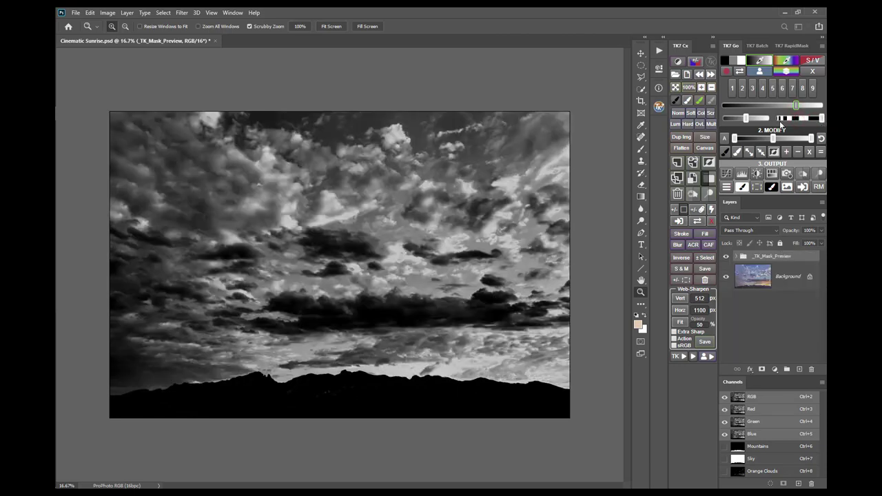
pyautogui.moveTo(762, 120); pyautogui.dragTo(764, 121)
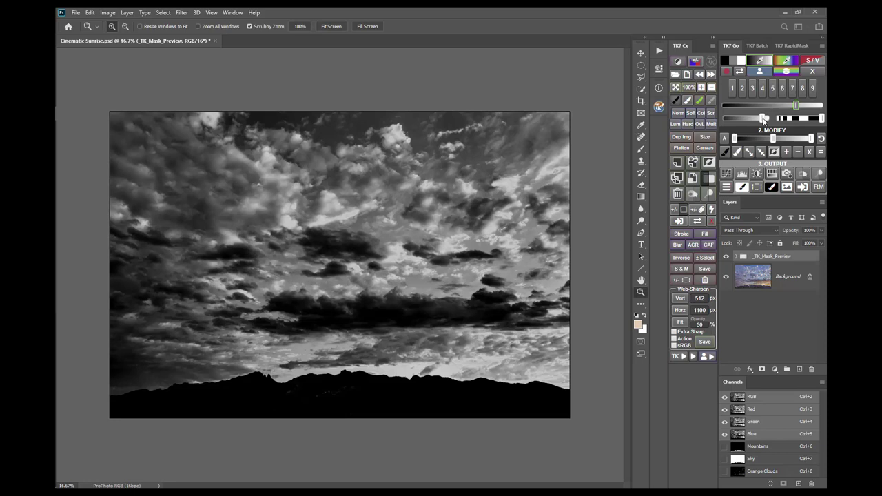
# - Step the zone mask preview from Zone 1 up through Zone 9, leaving only the brightest clouds
pyautogui.click(732, 89)
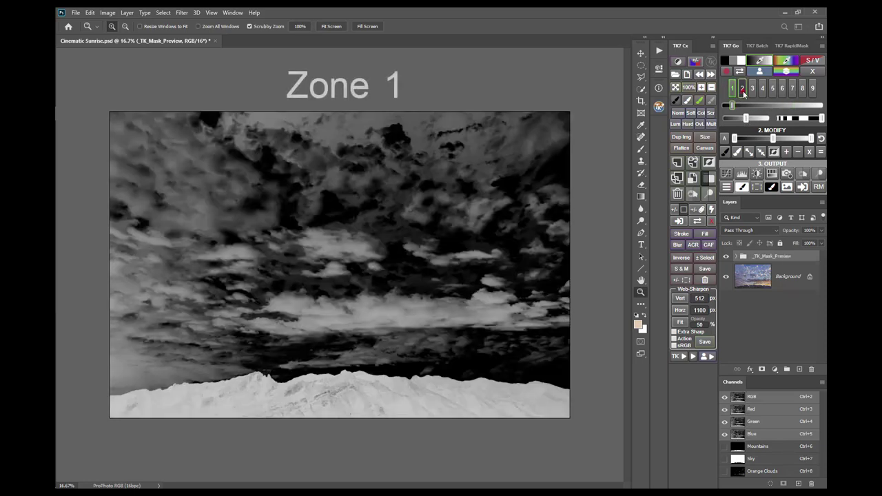
pyautogui.click(752, 90)
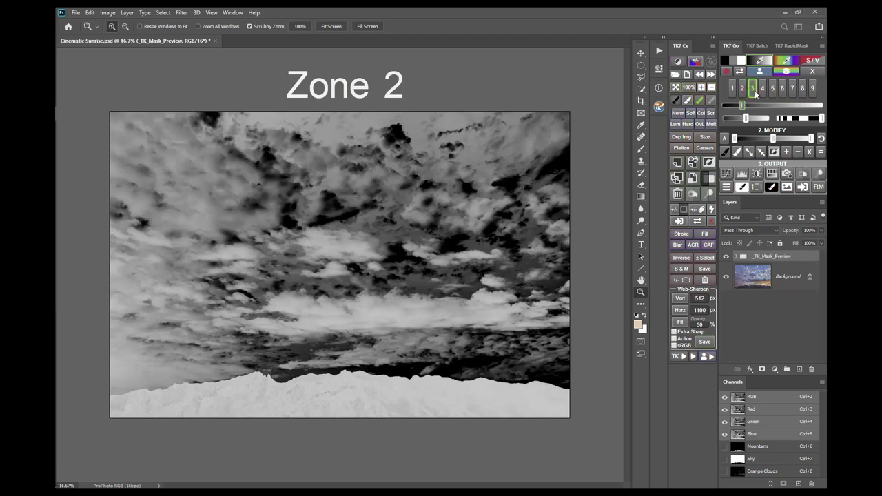
pyautogui.click(762, 91)
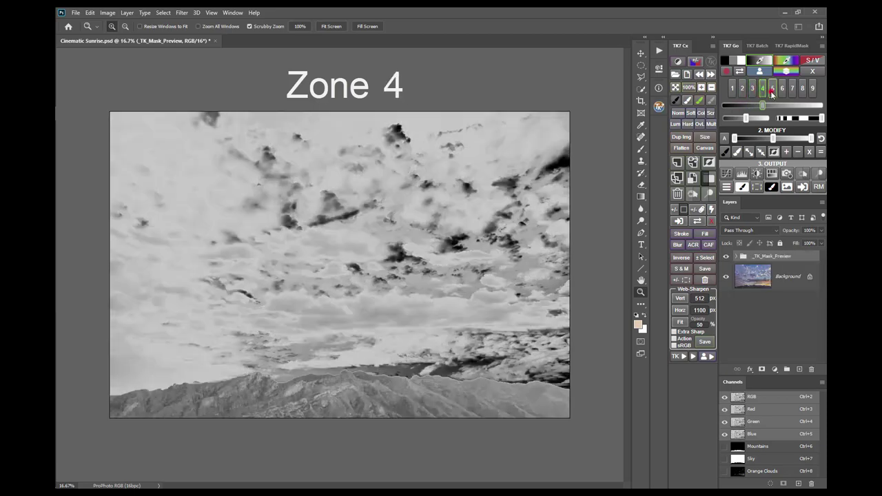
pyautogui.click(773, 89)
pyautogui.click(783, 90)
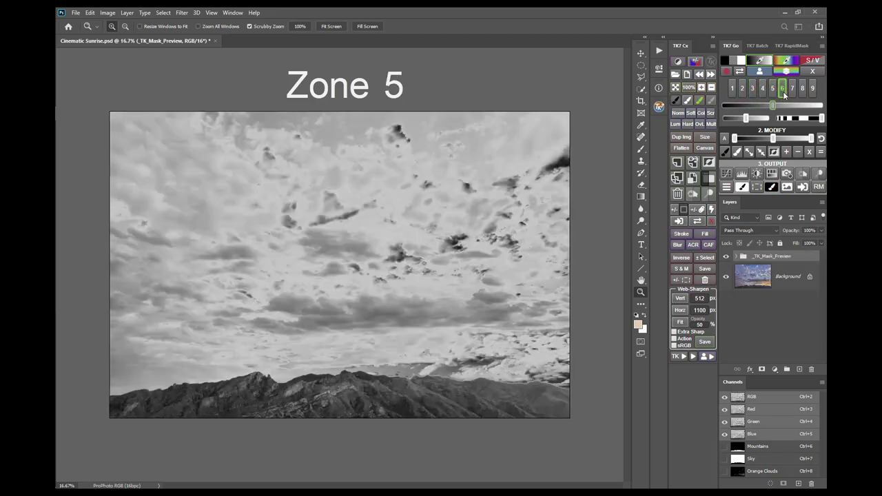
pyautogui.click(793, 89)
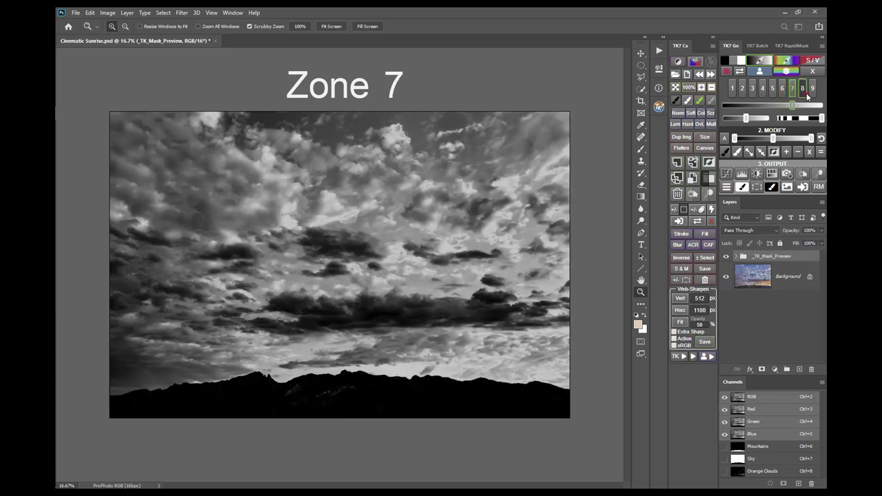
pyautogui.click(802, 90)
pyautogui.click(812, 89)
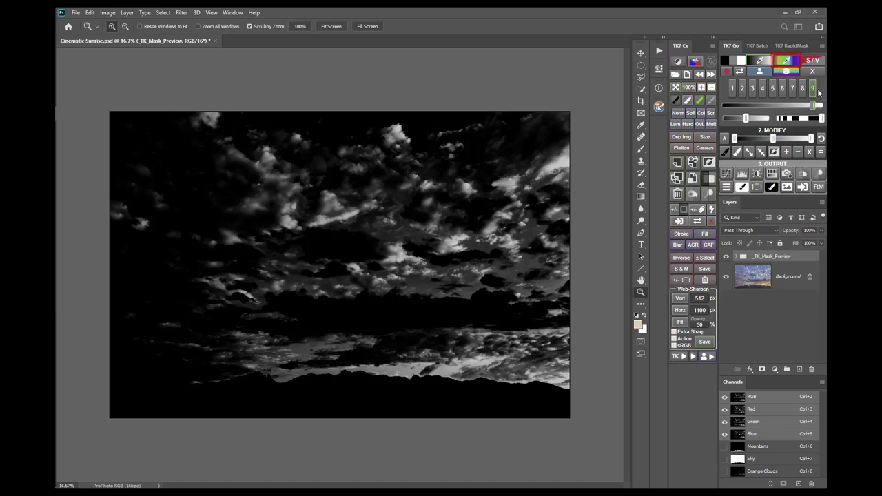
# - Sample the blue of the sky as the colour for a colour-range mask
pyautogui.click(790, 63)
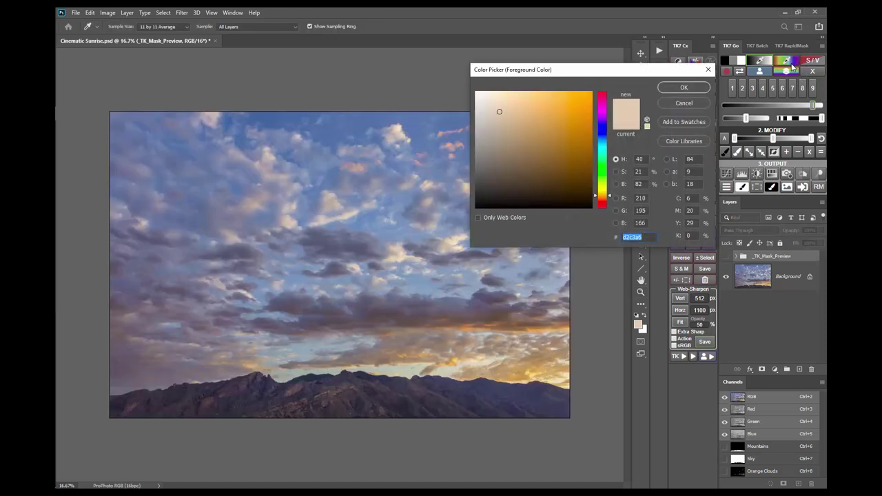
pyautogui.click(412, 117)
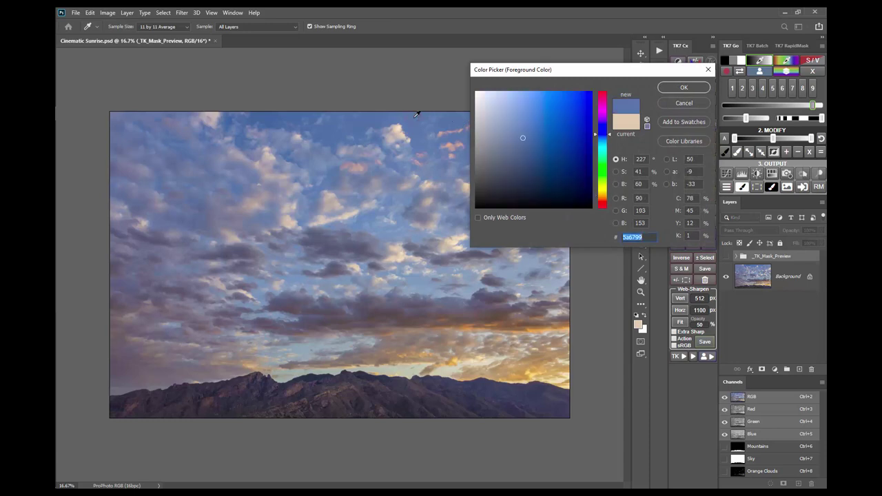
pyautogui.click(684, 88)
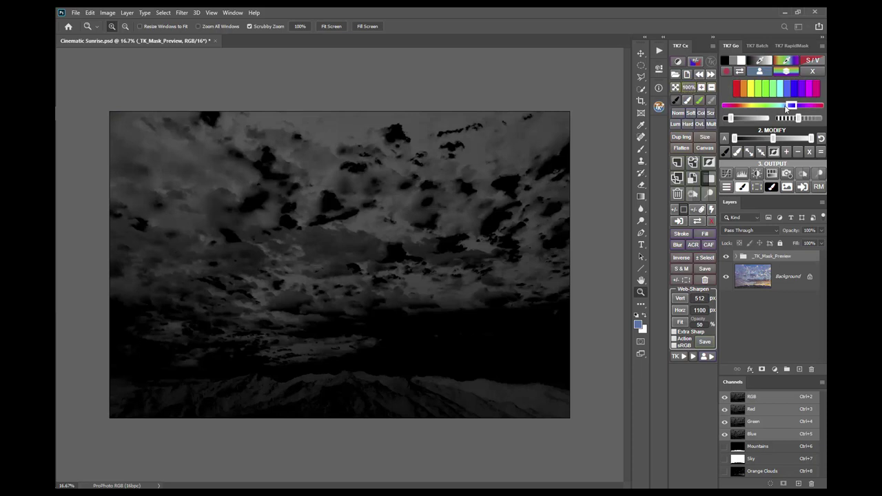
# - Adjust the hue-range sliders to maximum and switch to red to isolate the orange horizon clouds
pyautogui.moveTo(786, 108); pyautogui.dragTo(777, 109)
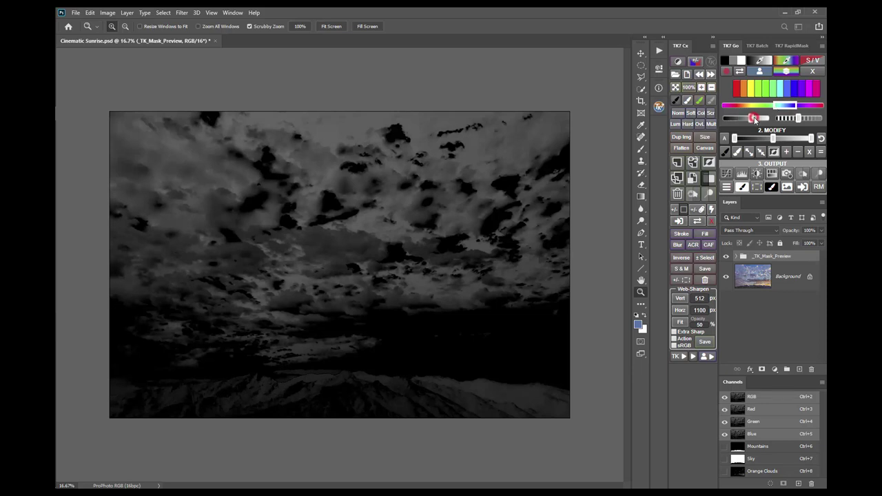
pyautogui.moveTo(754, 119); pyautogui.dragTo(754, 120)
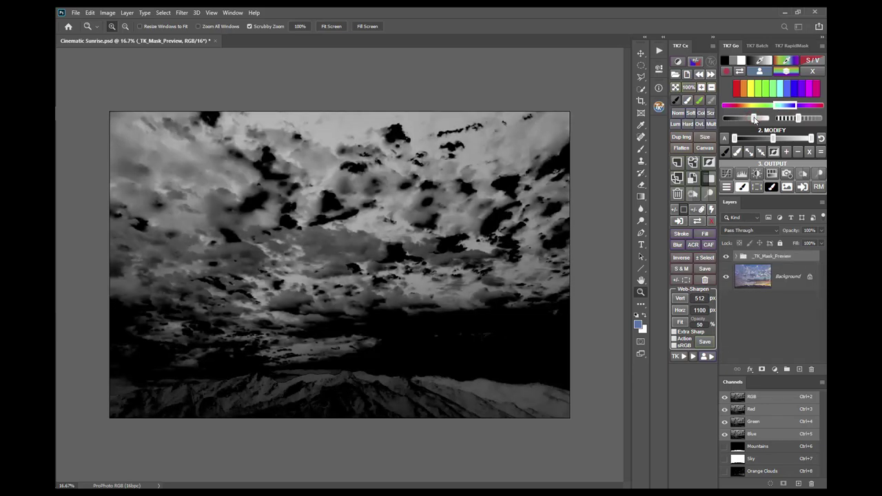
pyautogui.click(780, 119)
pyautogui.click(820, 119)
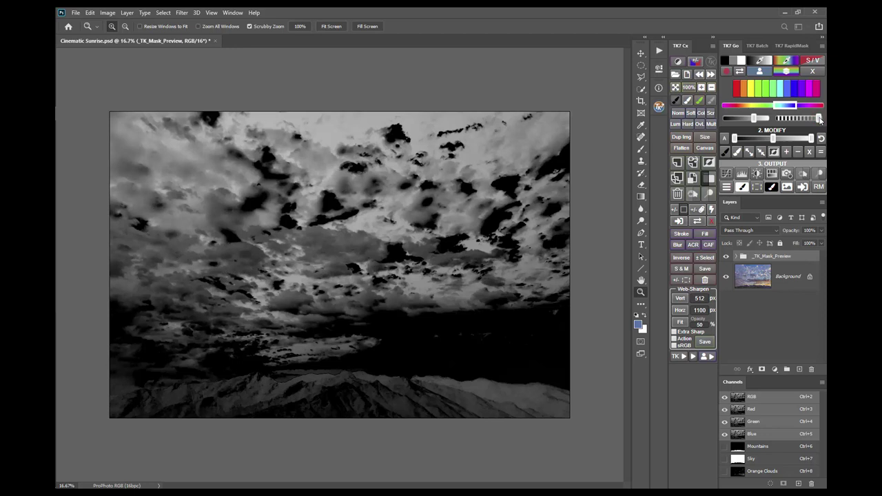
pyautogui.click(743, 90)
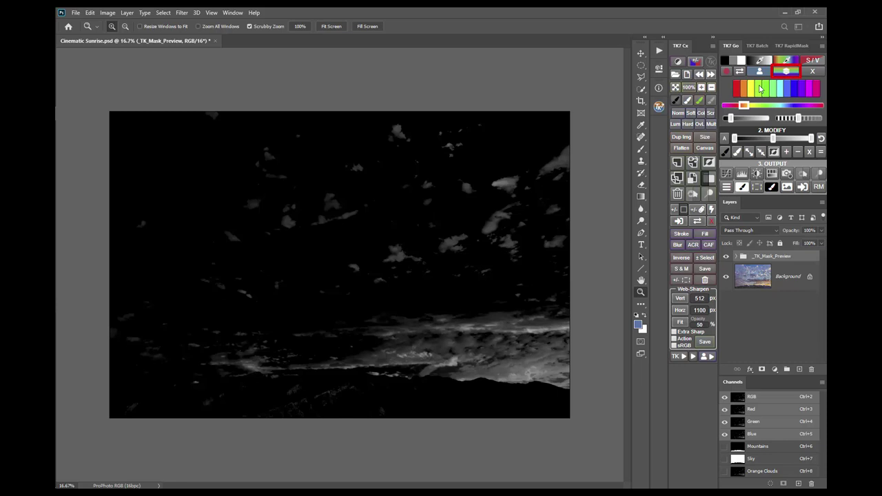
# - Add a Black & White adjustment with Blues -121, Cyans -119, Reds 225 and Yellows 213
pyautogui.click(788, 71)
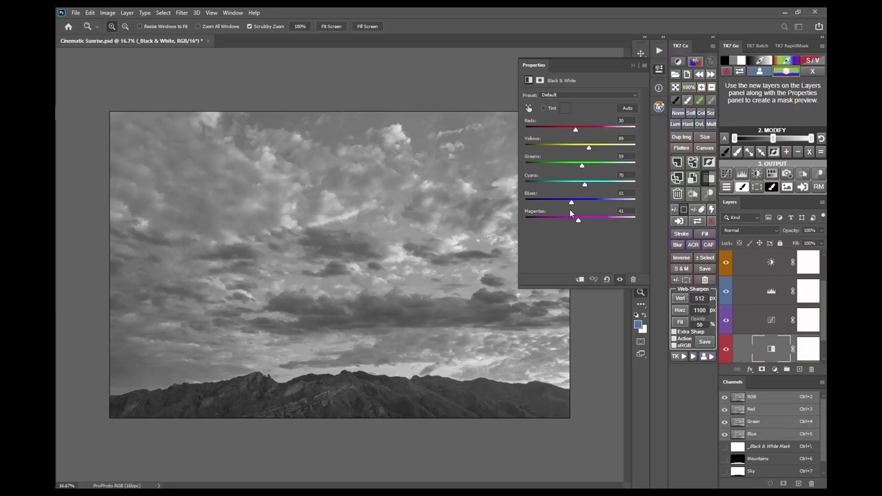
pyautogui.moveTo(572, 203); pyautogui.dragTo(543, 185)
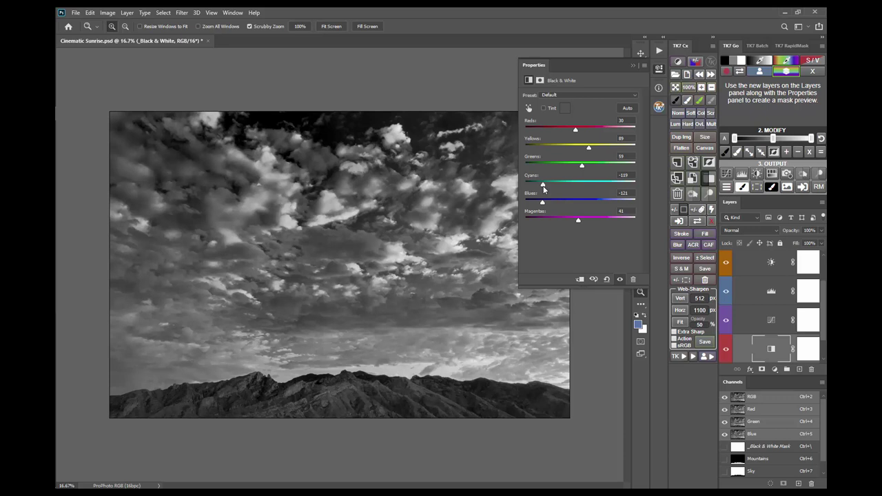
pyautogui.moveTo(590, 148); pyautogui.dragTo(620, 131)
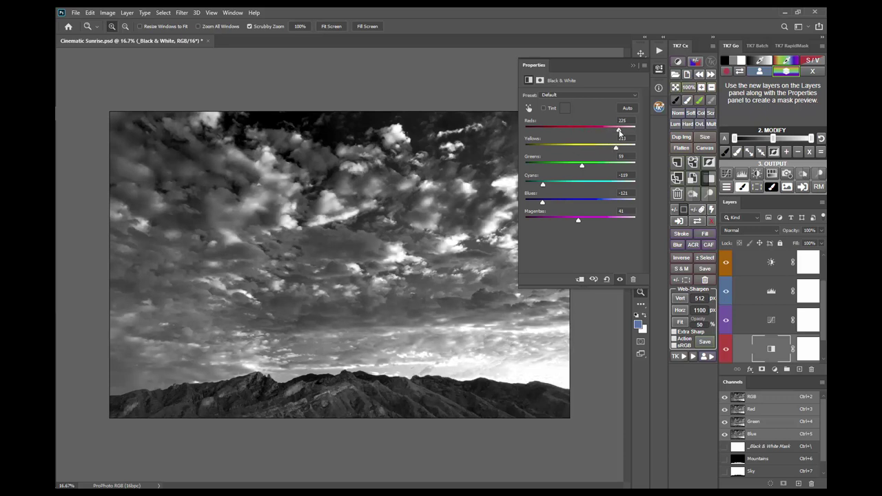
pyautogui.click(658, 71)
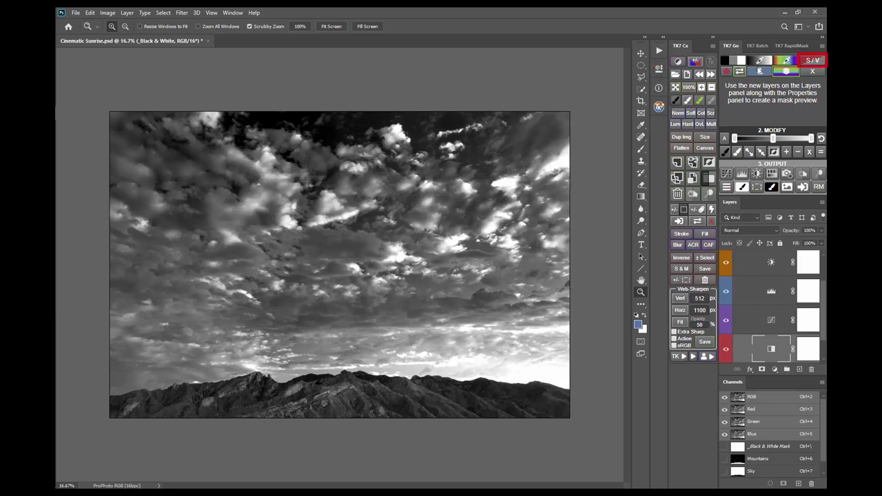
# - Switch to saturation/vibrance masks and preview Vibrance 3 and Vibrance 5
pyautogui.click(817, 60)
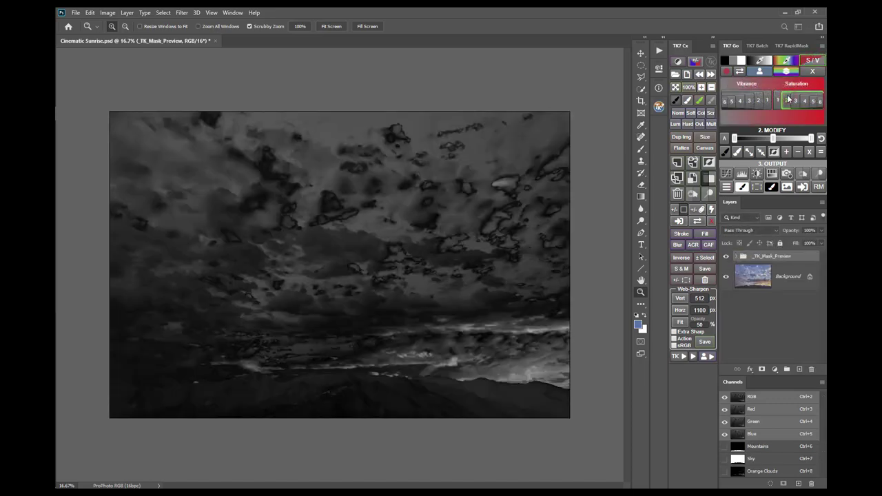
pyautogui.click(750, 101)
pyautogui.click(733, 102)
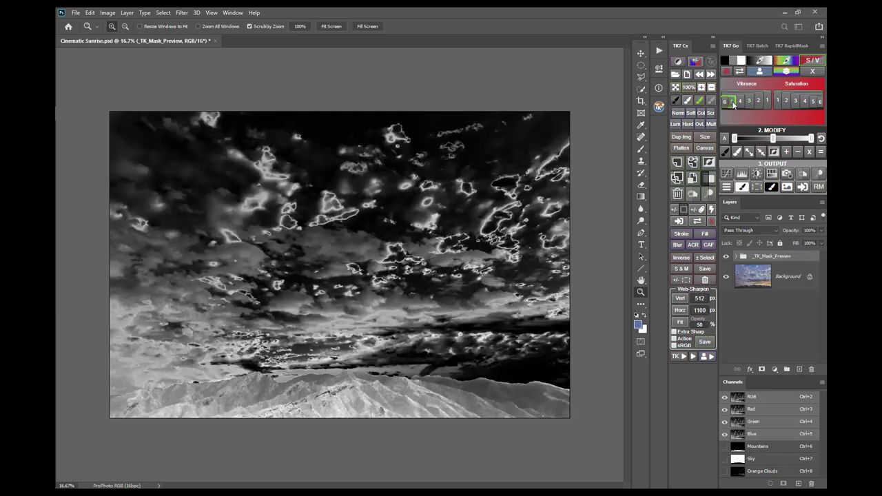
# - Load the saved Orange Clouds channel mask, then preview Lights 2 and Lights 1
pyautogui.click(760, 71)
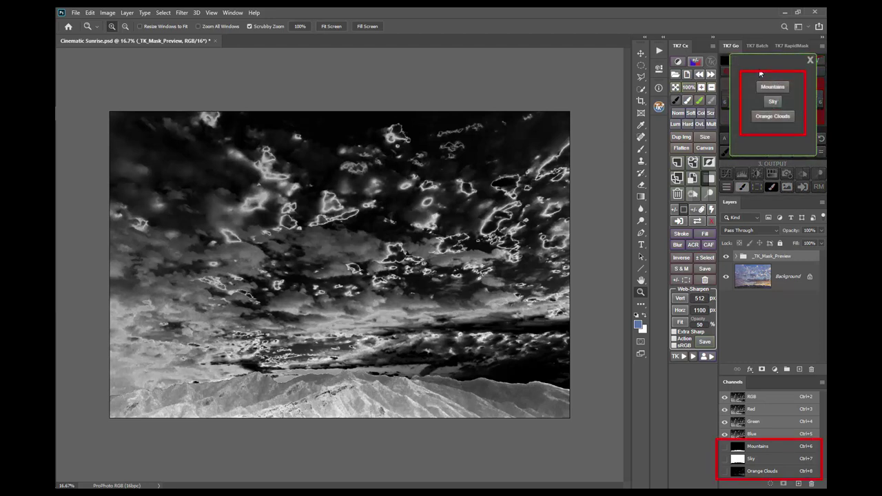
pyautogui.click(786, 117)
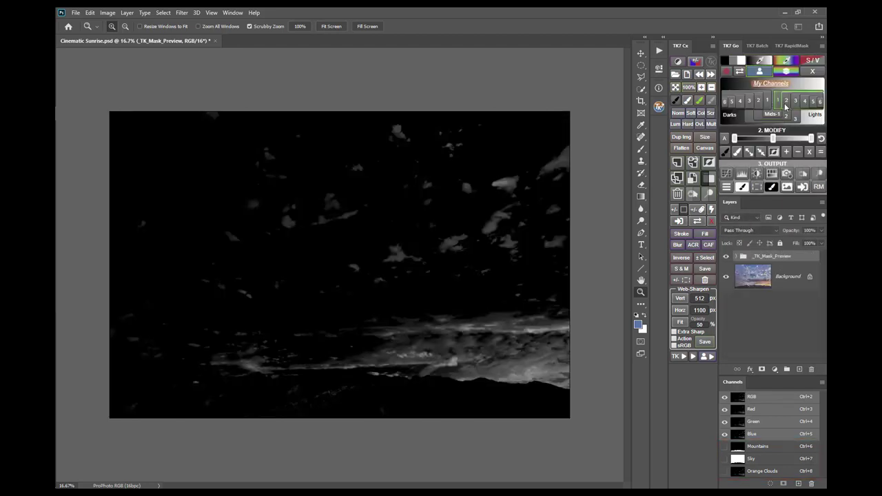
pyautogui.click(786, 101)
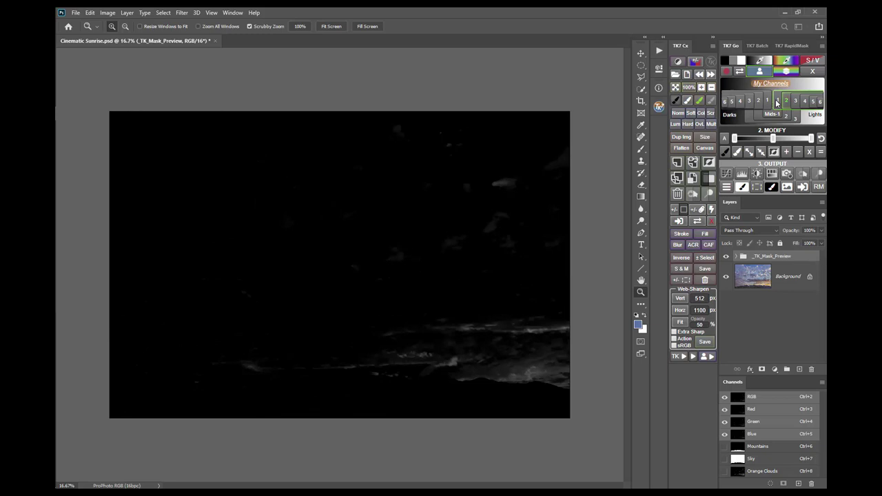
pyautogui.click(778, 101)
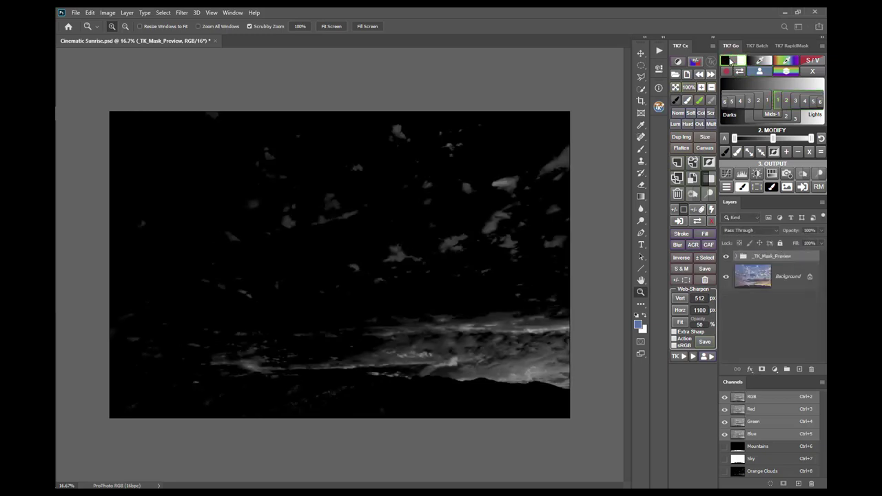
# - Set the Lum mask midpoint to 0.64, then paint black top-right and white mid-right on _TK_Paint
pyautogui.click(730, 61)
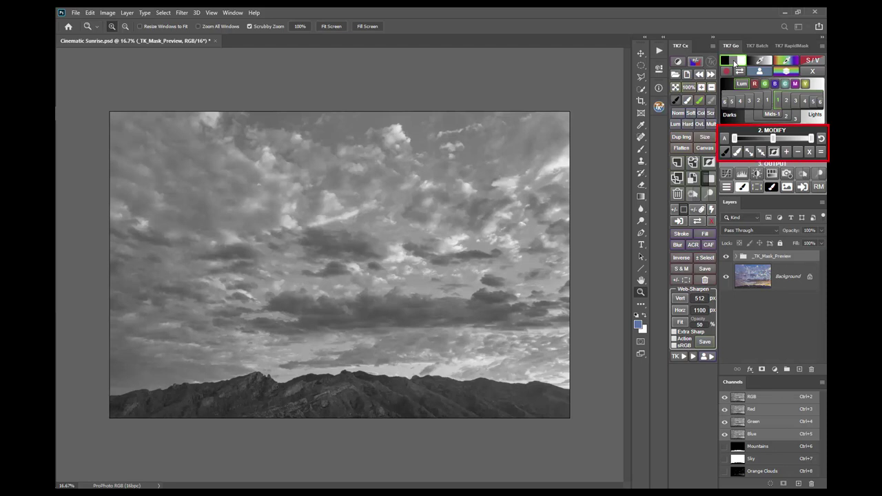
pyautogui.moveTo(773, 139)
pyautogui.mouseDown()
pyautogui.moveTo(798, 141)
pyautogui.moveTo(786, 141)
pyautogui.mouseUp()
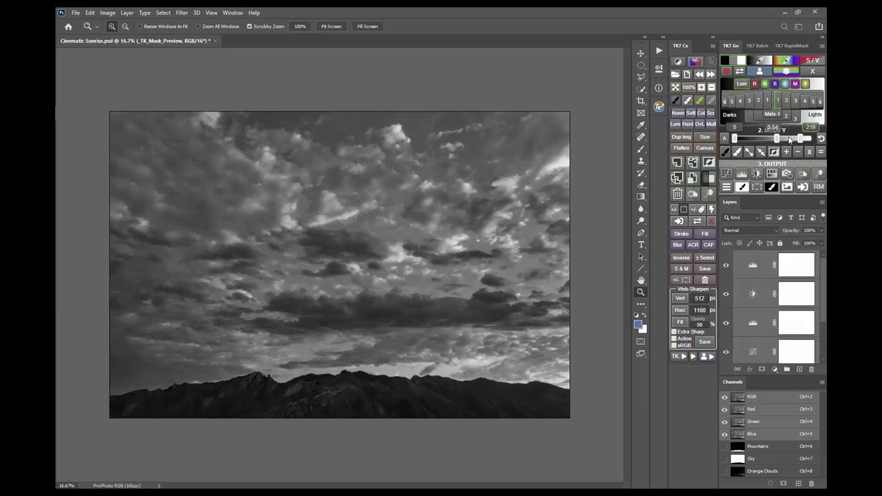
pyautogui.click(726, 151)
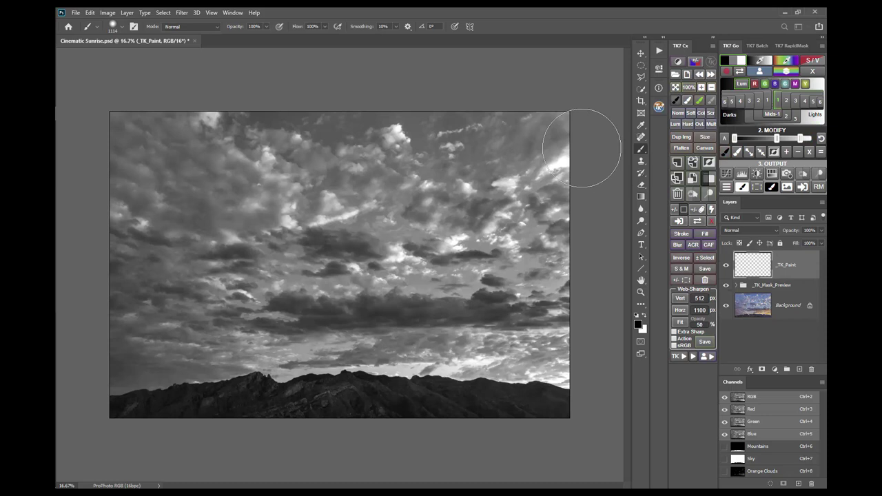
pyautogui.moveTo(571, 134)
pyautogui.mouseDown()
pyautogui.moveTo(398, 136)
pyautogui.moveTo(506, 153)
pyautogui.moveTo(418, 163)
pyautogui.mouseUp()
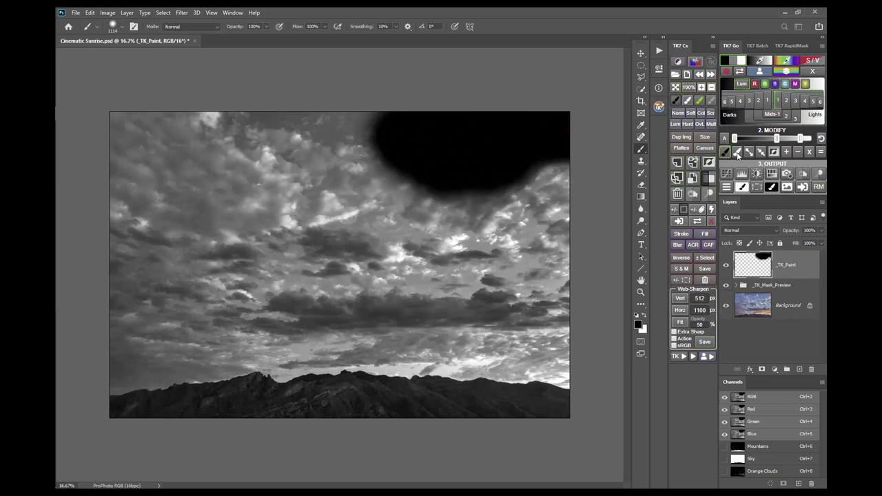
pyautogui.click(739, 153)
pyautogui.moveTo(571, 260)
pyautogui.mouseDown()
pyautogui.moveTo(441, 265)
pyautogui.moveTo(417, 278)
pyautogui.moveTo(563, 279)
pyautogui.mouseUp()
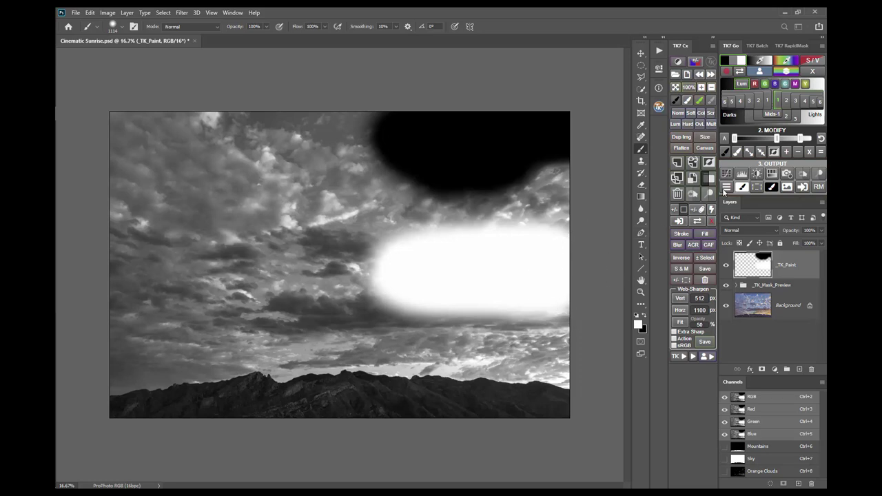
# - Reset the mask and add a masked Curves layer with points 64→45 and 192→208
pyautogui.click(821, 138)
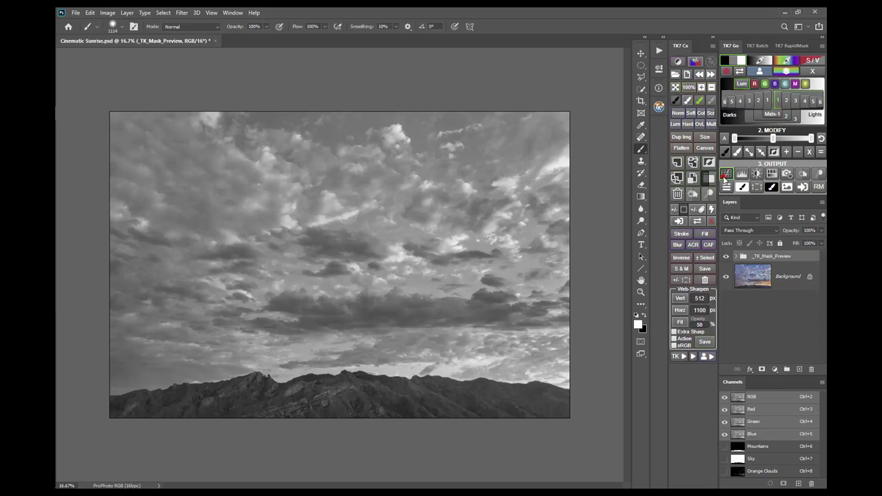
pyautogui.click(725, 177)
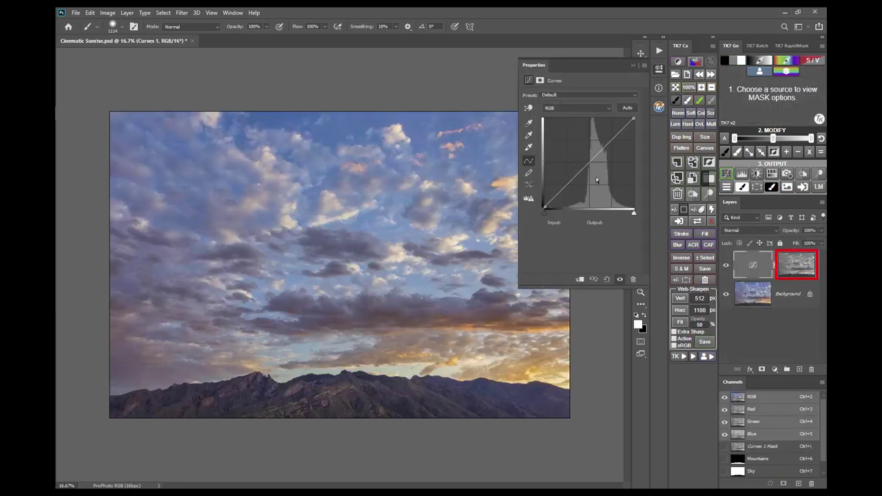
pyautogui.moveTo(566, 184); pyautogui.dragTo(567, 192)
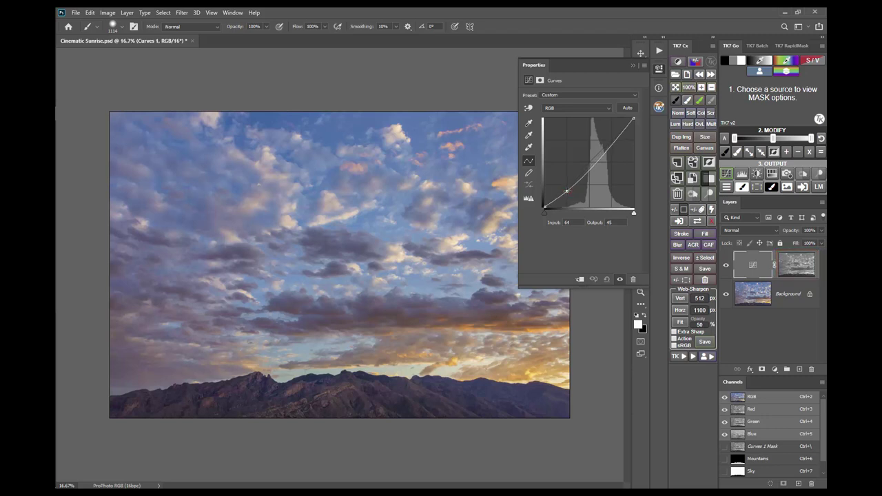
pyautogui.moveTo(612, 146); pyautogui.dragTo(612, 138)
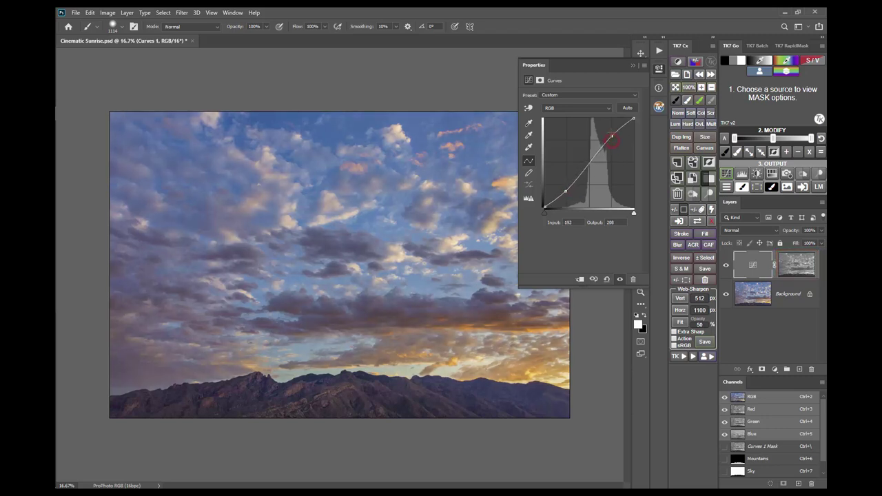
pyautogui.click(659, 69)
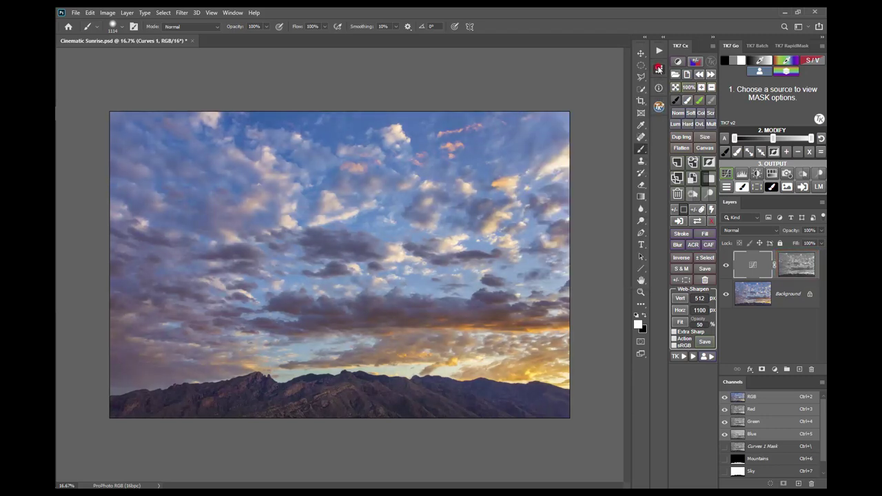
# - Toggle Curves 1 visibility to compare before and after, then shrink the brush
pyautogui.click(725, 266)
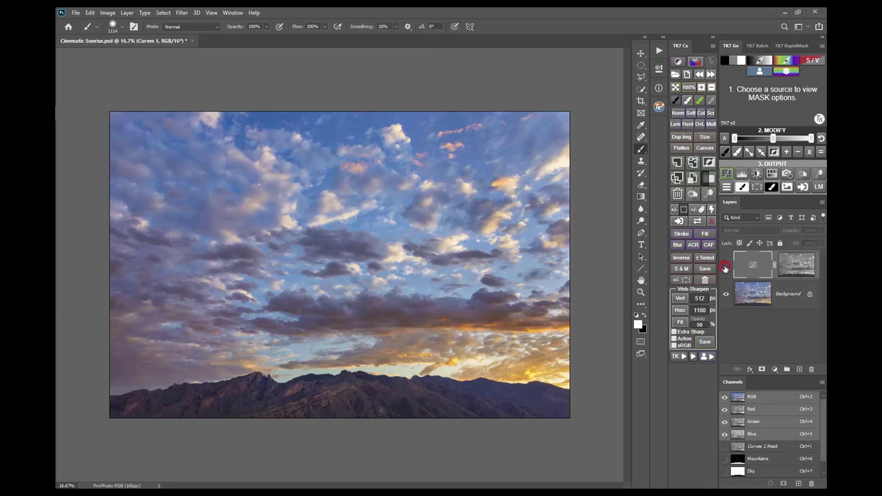
pyautogui.click(725, 266)
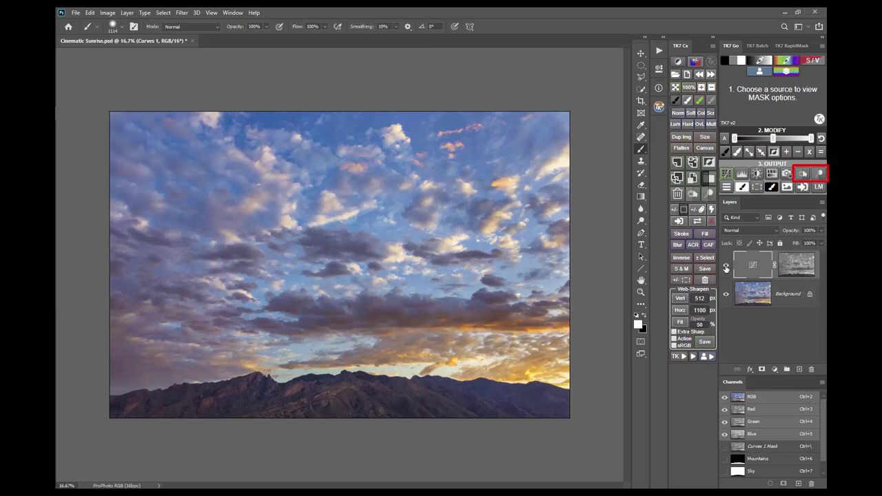
pyautogui.press('[')
# - Add a Soft Light burn layer through the Lights 2 mask and paint the sky with a 778 px brush
pyautogui.click(736, 62)
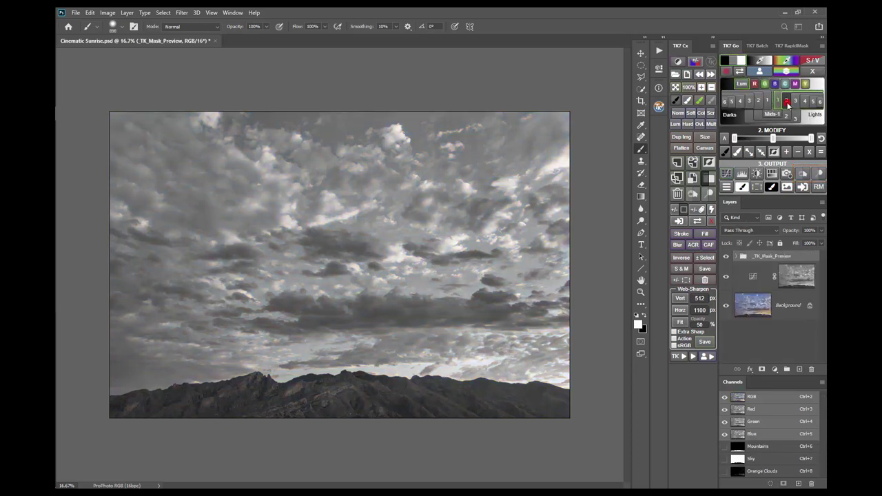
pyautogui.click(788, 104)
pyautogui.click(800, 173)
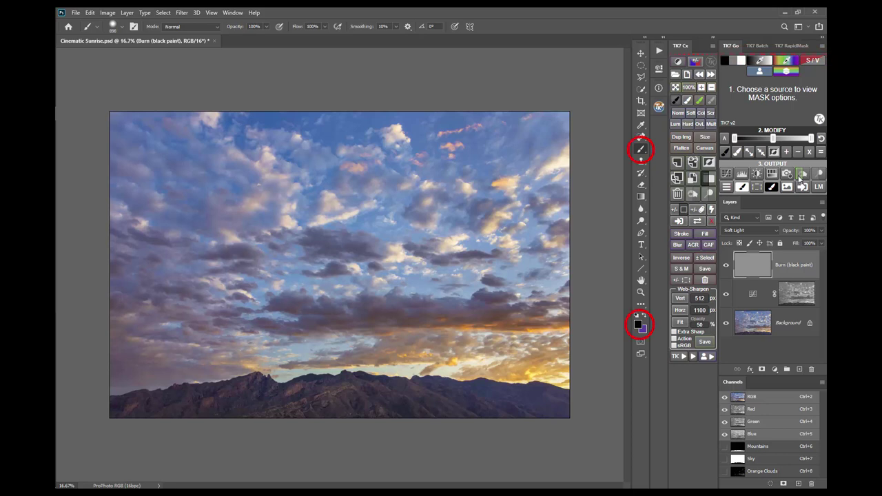
pyautogui.moveTo(491, 151); pyautogui.dragTo(488, 163)
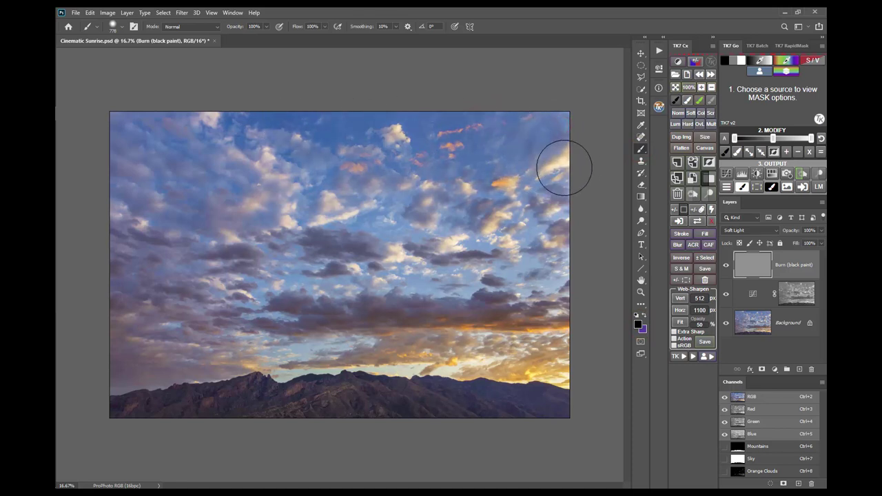
pyautogui.moveTo(411, 247)
pyautogui.mouseDown()
pyautogui.moveTo(393, 260)
pyautogui.moveTo(569, 276)
pyautogui.mouseUp()
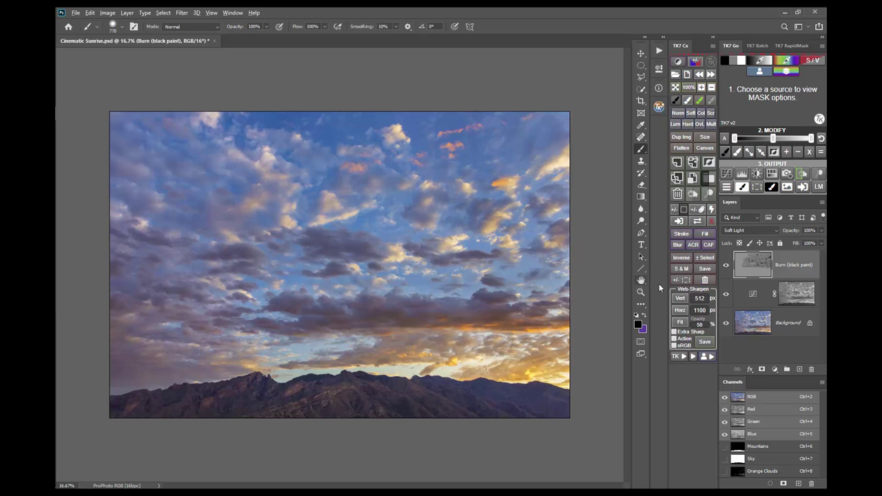
# - View the burn layer solo, restore all layers, then delete the burn layer
pyautogui.keyDown('alt'); pyautogui.click(726, 264); pyautogui.keyUp('alt')
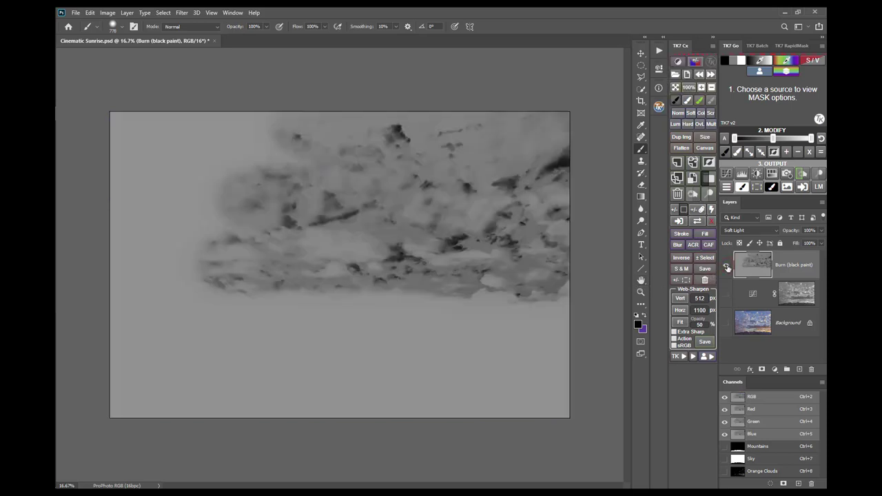
pyautogui.keyDown('alt'); pyautogui.click(725, 265); pyautogui.keyUp('alt')
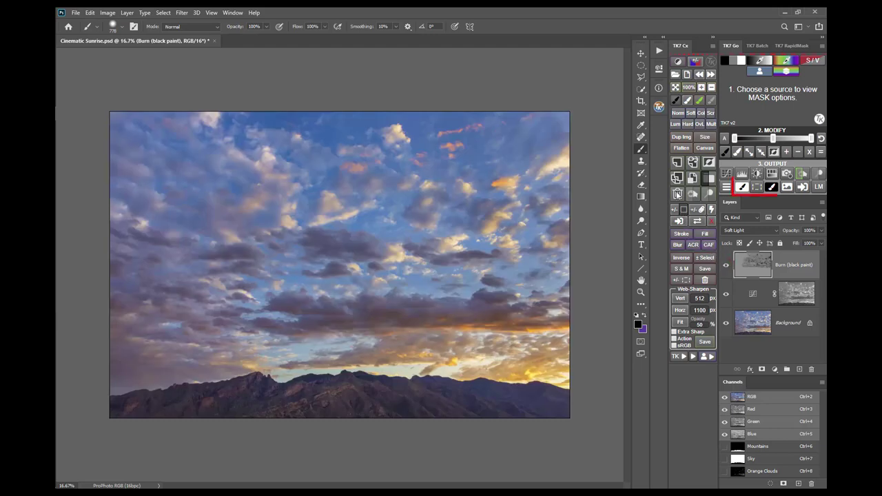
pyautogui.click(678, 194)
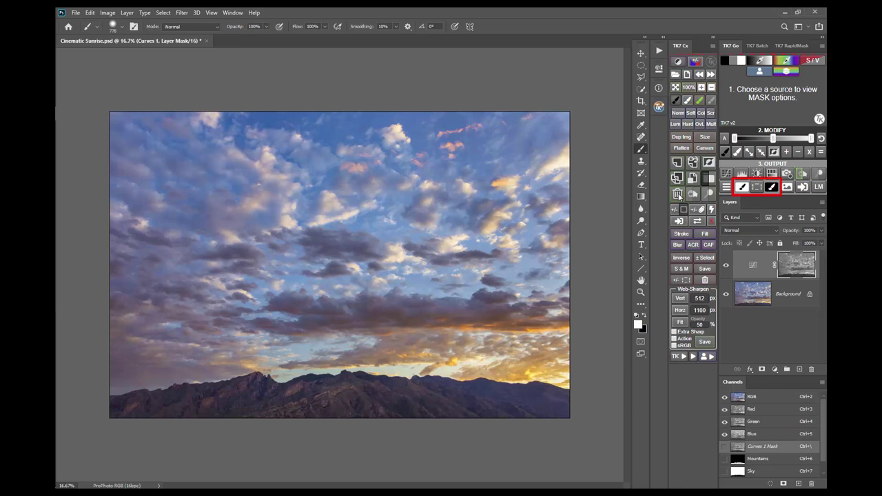
# - Create a black-masked Curves layer from the luminosity mask, paint the right-side clouds white, and check the mask
pyautogui.click(733, 62)
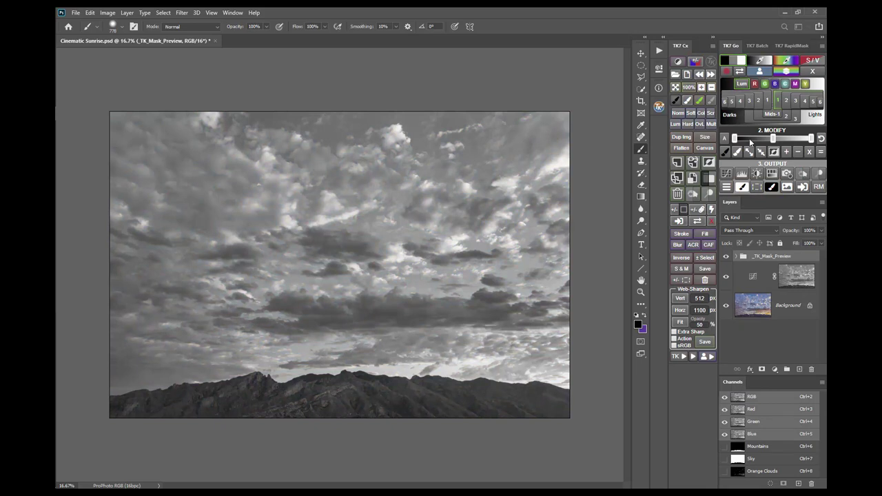
pyautogui.click(772, 188)
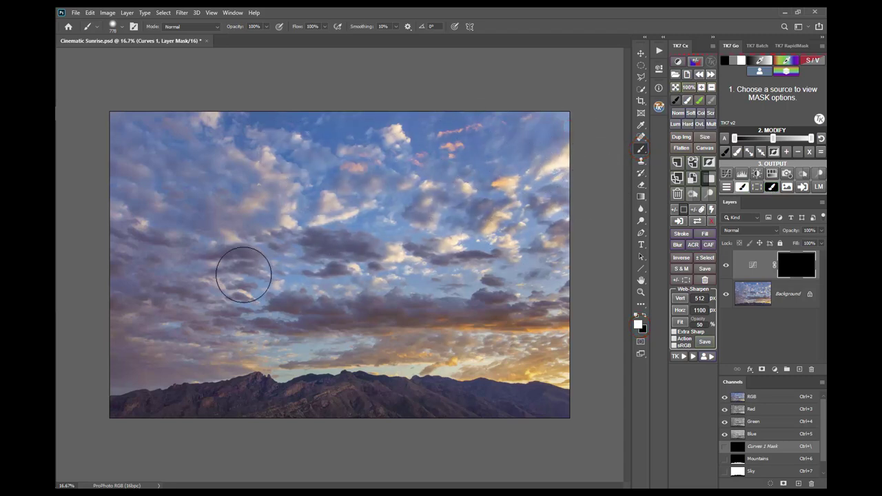
pyautogui.moveTo(560, 247)
pyautogui.mouseDown()
pyautogui.moveTo(560, 158)
pyautogui.moveTo(561, 266)
pyautogui.mouseUp()
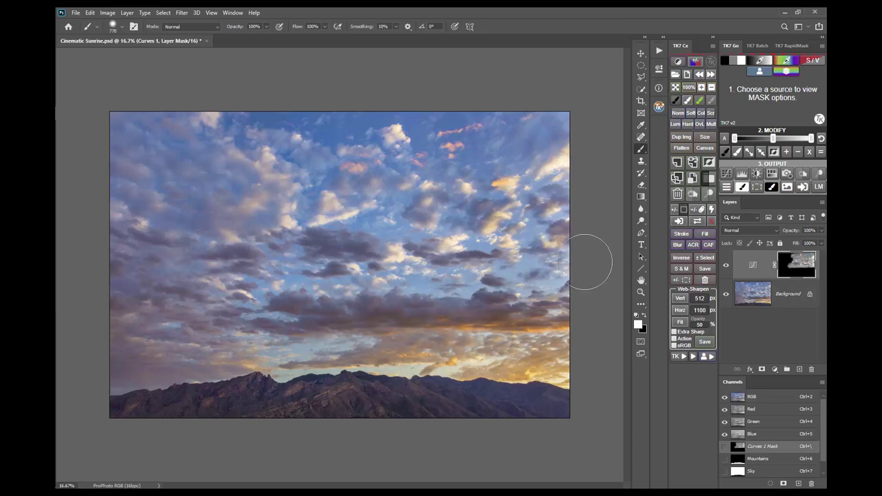
pyautogui.keyDown('alt'); pyautogui.click(800, 263); pyautogui.keyUp('alt')
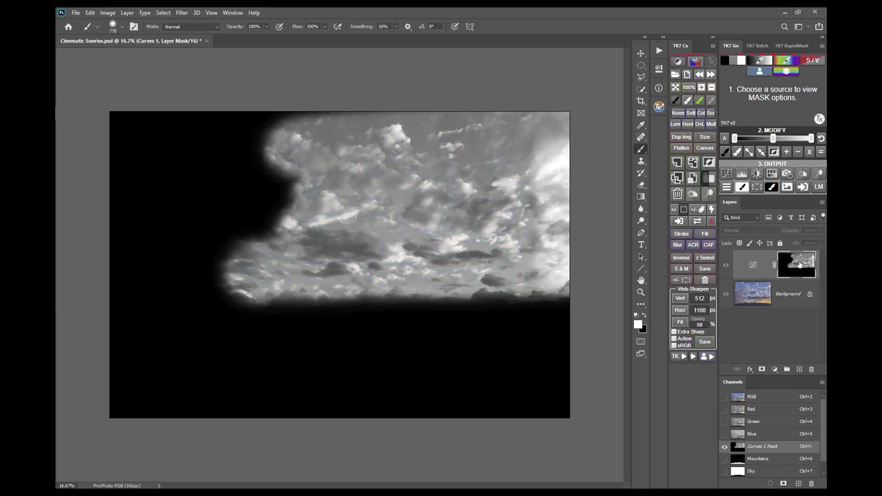
pyautogui.keyDown('alt'); pyautogui.click(800, 262); pyautogui.keyUp('alt')
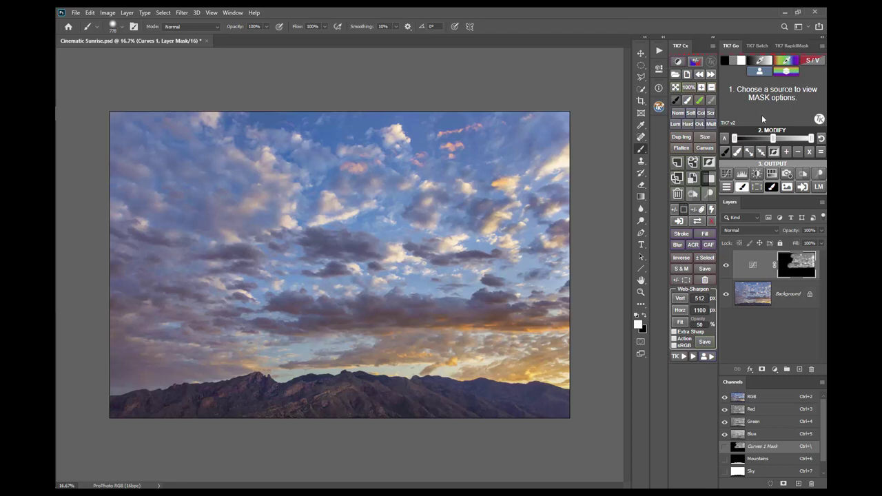
pyautogui.click(736, 62)
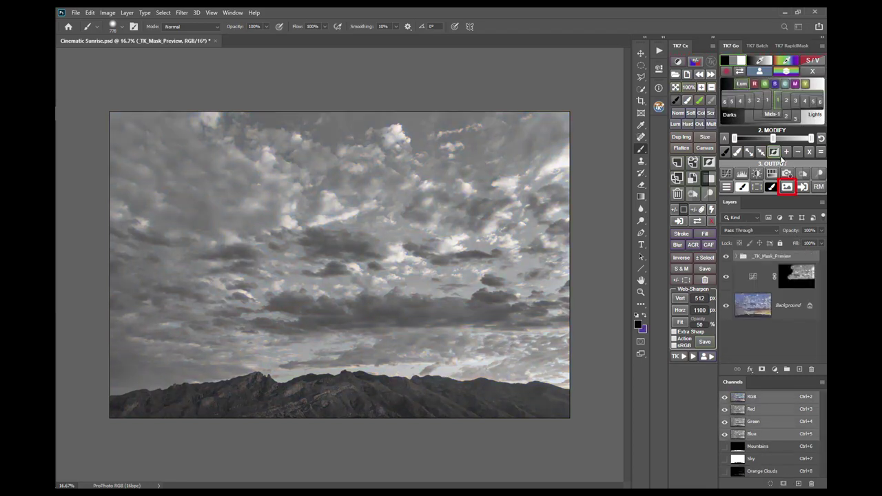
pyautogui.click(789, 188)
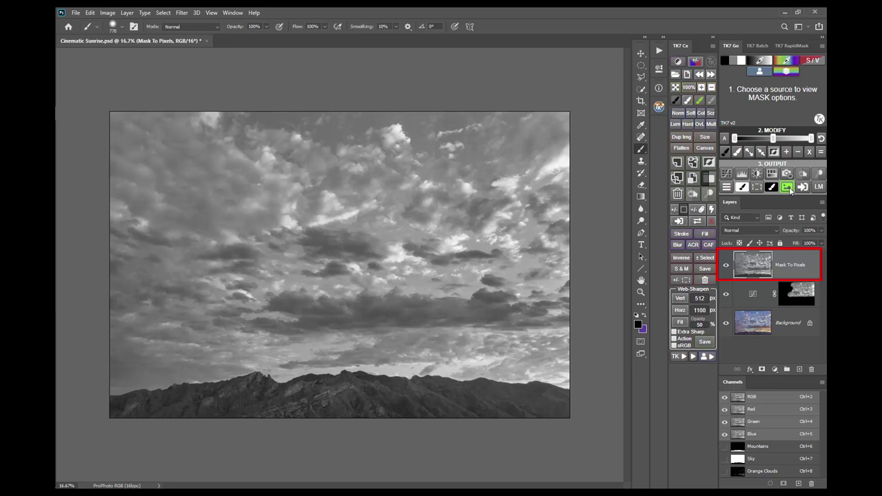
# - Delete the Mask To Pixels layer and output the luminosity mask preview as a Curves layer
pyautogui.click(678, 194)
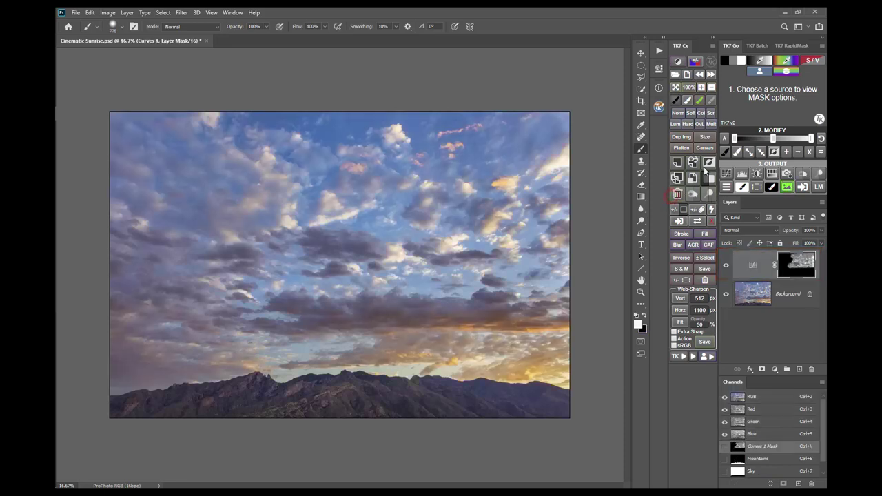
pyautogui.click(735, 62)
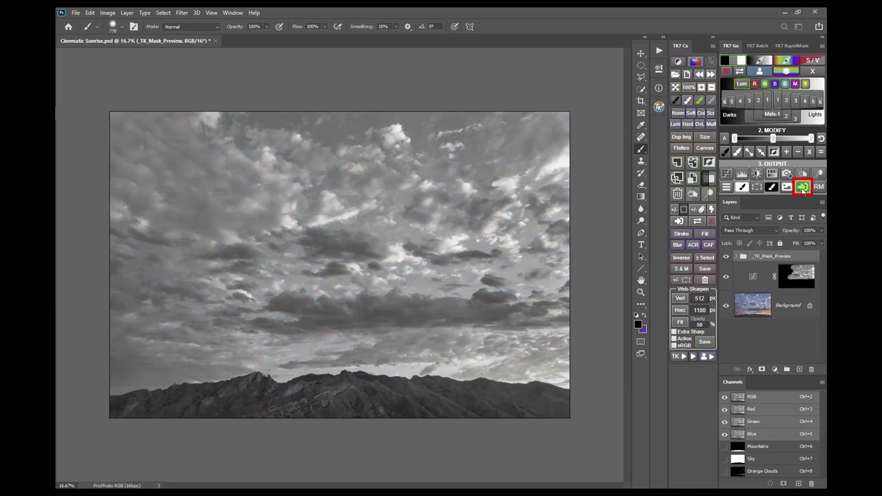
pyautogui.click(803, 188)
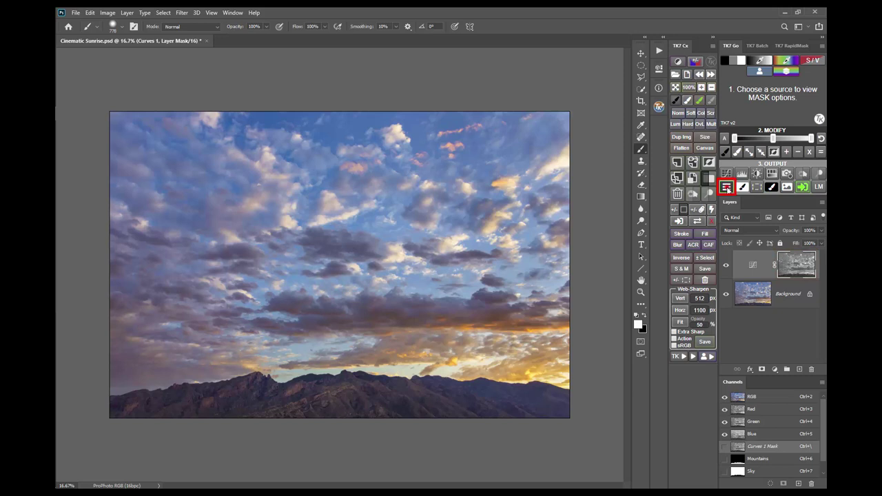
pyautogui.click(727, 187)
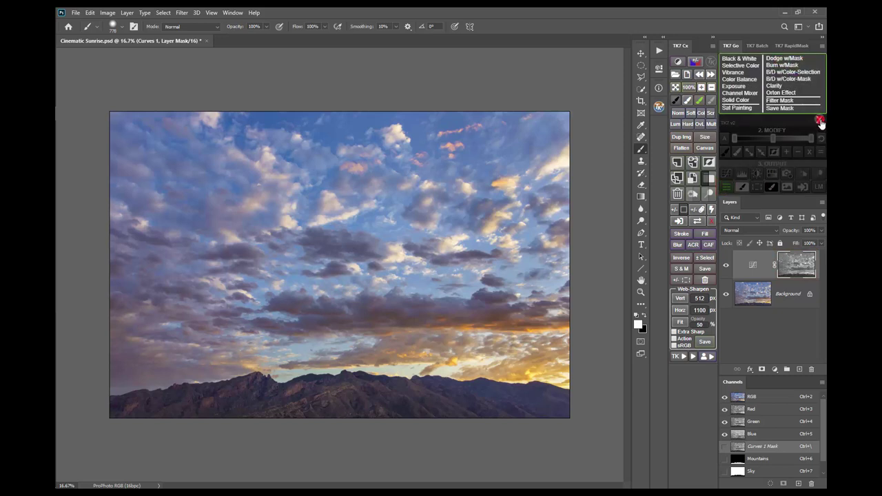
pyautogui.click(820, 121)
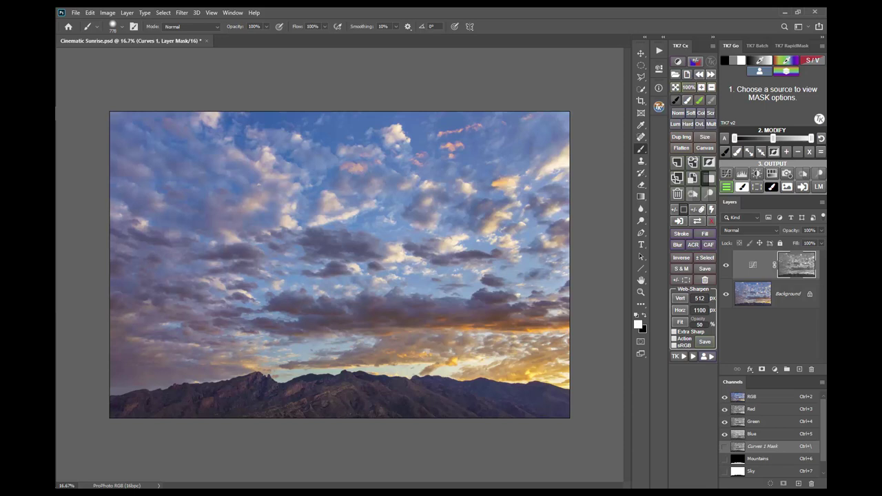
# - Add a _Live Clipping layer with an all-white mask above Curves 1 using TK7
pyautogui.click(660, 107)
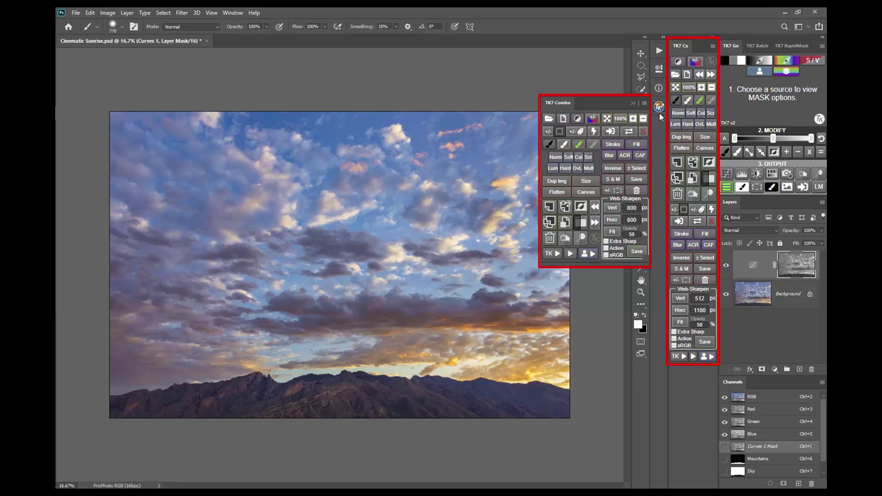
pyautogui.click(659, 117)
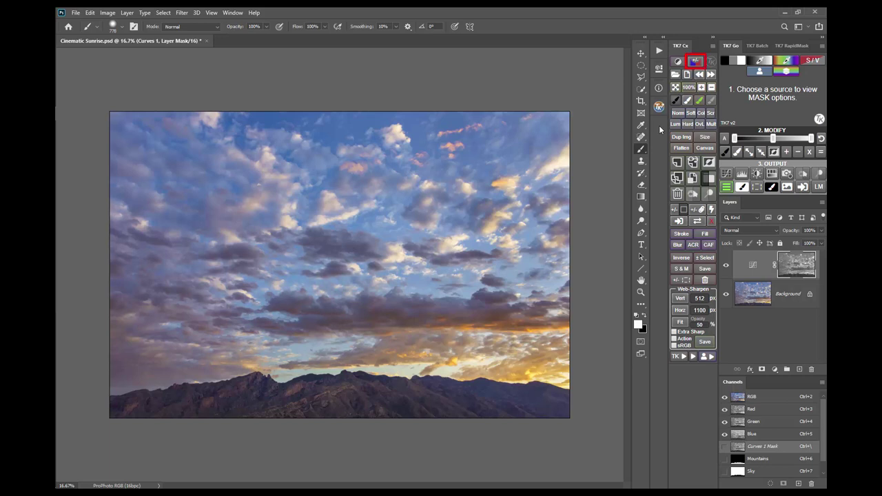
pyautogui.click(696, 62)
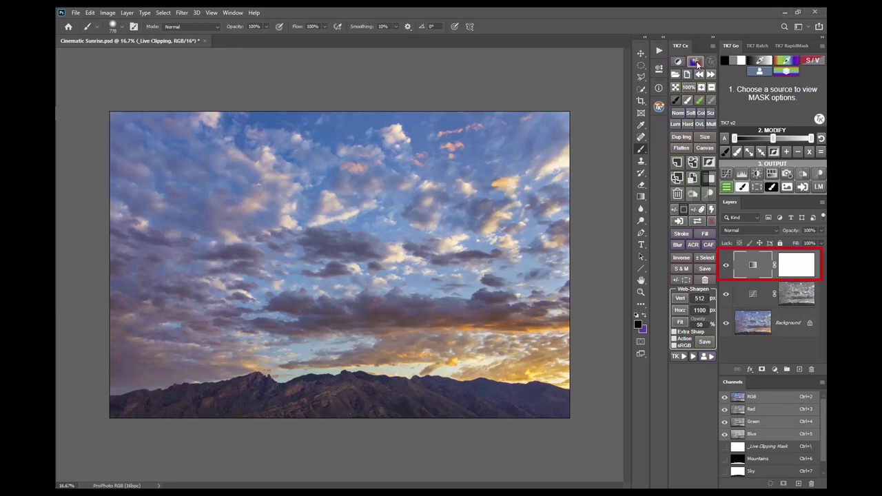
# - Open Curves 1's settings, delete its layer mask, and reset the curve to a straight line
pyautogui.click(751, 298)
pyautogui.doubleClick(753, 295)
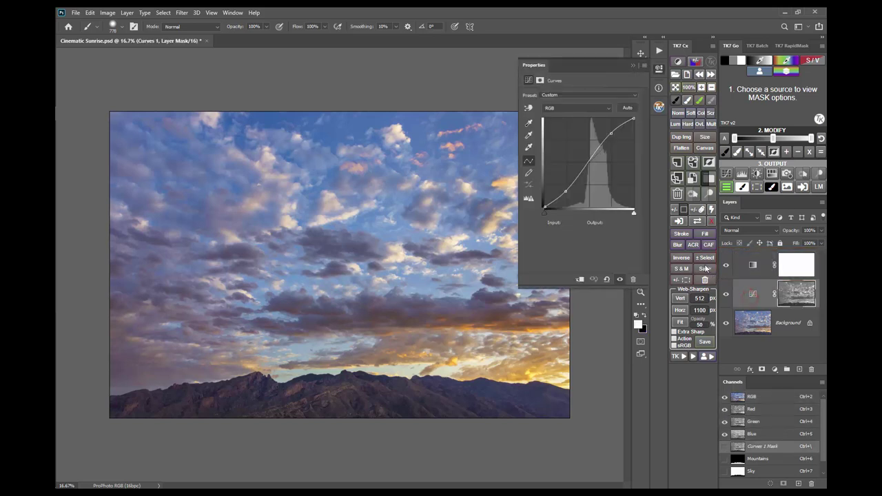
pyautogui.click(673, 210)
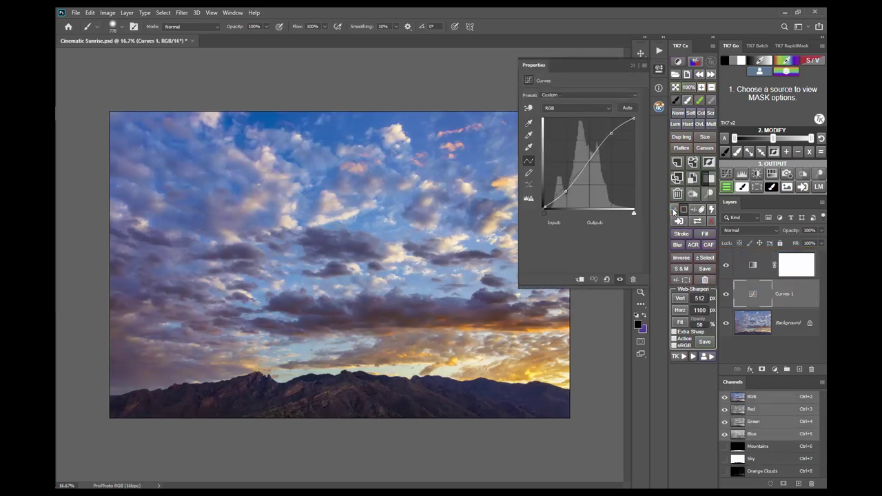
pyautogui.click(607, 279)
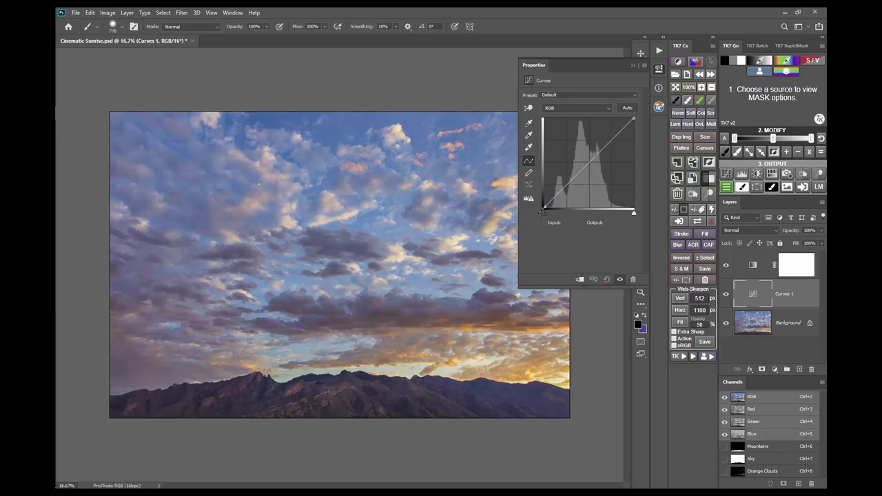
# - Move the black point to Input 76 and the white point to Input 161 to check clipping
pyautogui.moveTo(543, 212)
pyautogui.mouseDown()
pyautogui.moveTo(577, 221)
pyautogui.moveTo(539, 212)
pyautogui.mouseUp()
pyautogui.moveTo(634, 213)
pyautogui.mouseDown()
pyautogui.moveTo(590, 216)
pyautogui.moveTo(634, 214)
pyautogui.mouseUp()
pyautogui.moveTo(546, 210)
pyautogui.mouseDown()
pyautogui.moveTo(571, 216)
pyautogui.moveTo(532, 217)
pyautogui.mouseUp()
pyautogui.moveTo(634, 216)
pyautogui.mouseDown()
pyautogui.moveTo(595, 216)
pyautogui.moveTo(636, 213)
pyautogui.mouseUp()
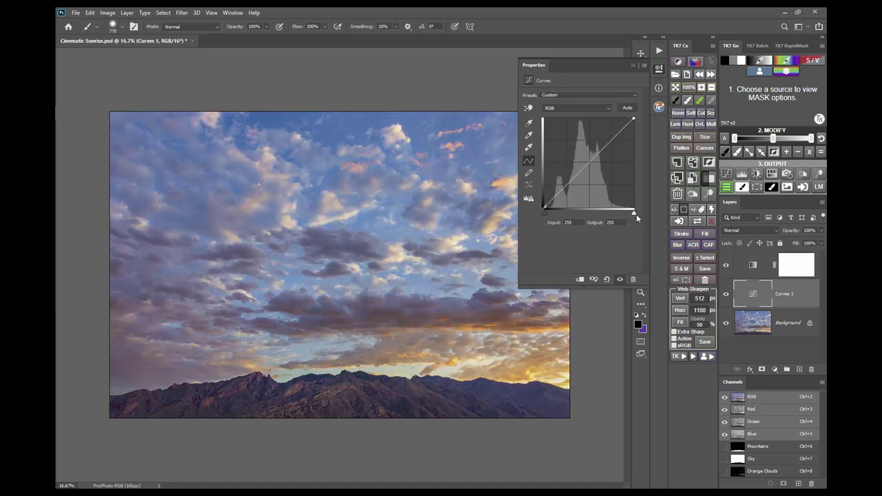
pyautogui.click(658, 70)
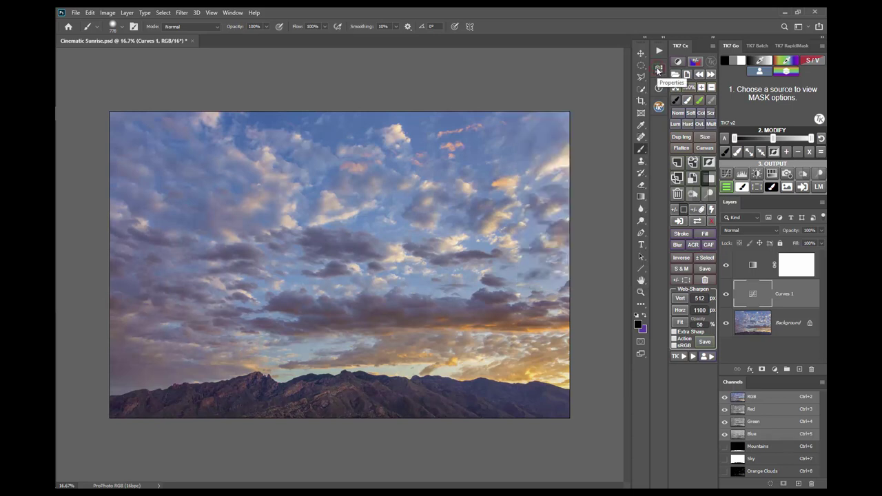
# - Remove _Live Clipping, mask Curves 1 with the Mountains channel, and load the Sky channel as a selection
pyautogui.click(697, 62)
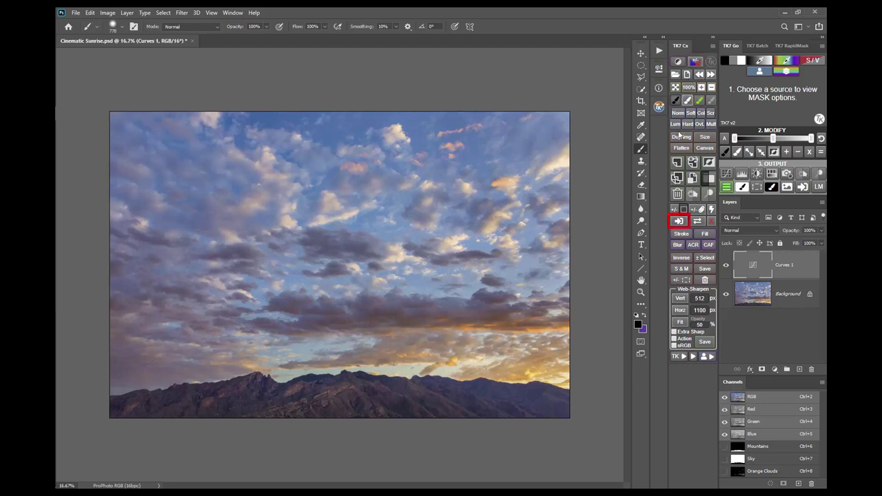
pyautogui.click(679, 220)
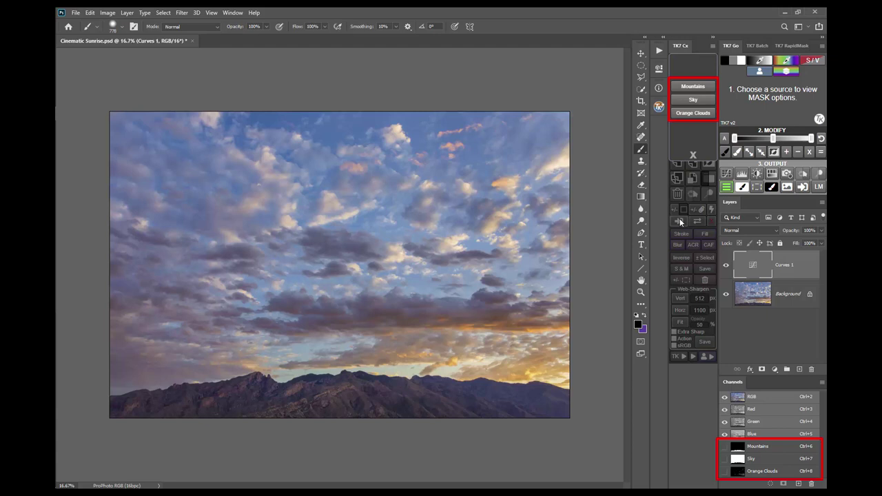
pyautogui.click(698, 87)
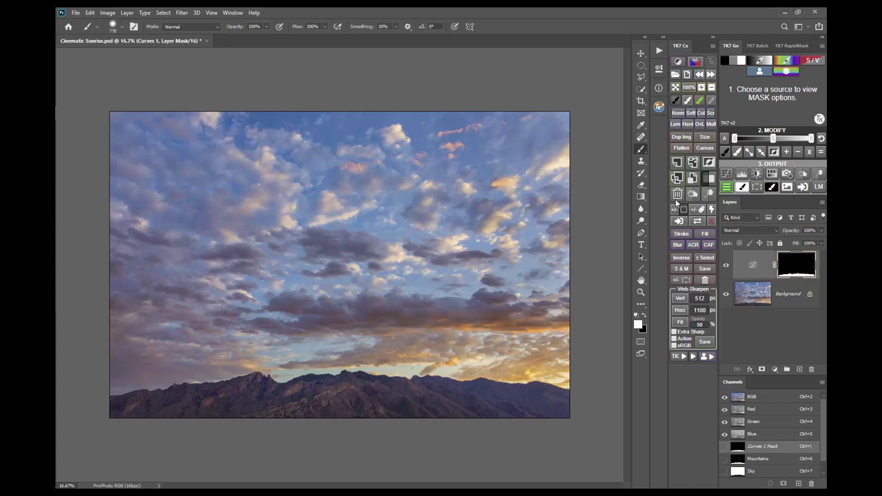
pyautogui.keyDown('ctrl'); pyautogui.click(678, 221); pyautogui.keyUp('ctrl')
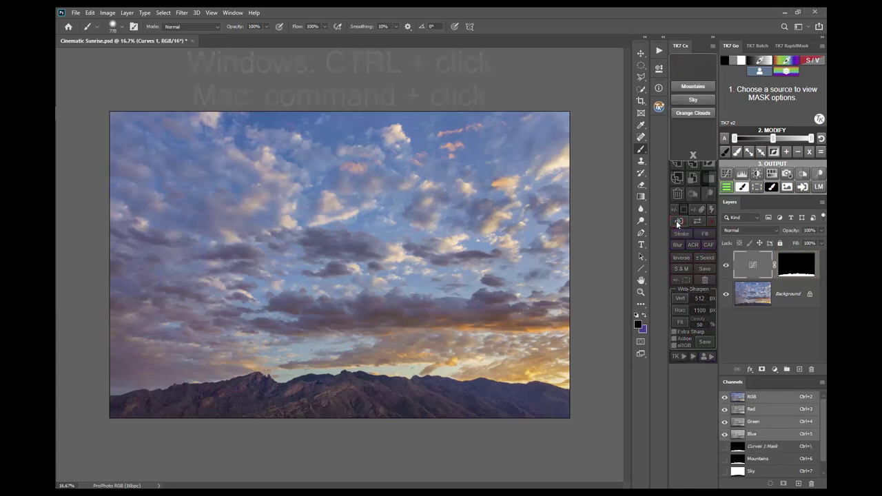
pyautogui.click(705, 100)
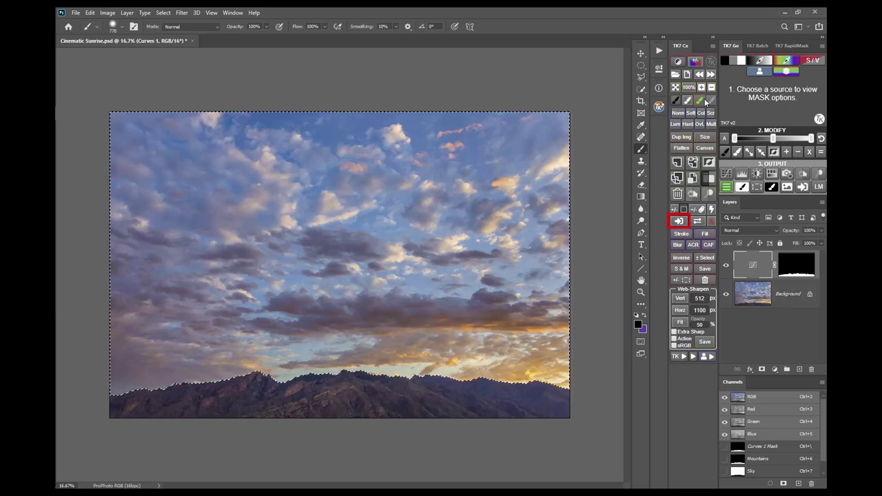
# - Deselect, then toggle between the Curves 1 mask and the full-colour photo, ending on colour
pyautogui.click(711, 220)
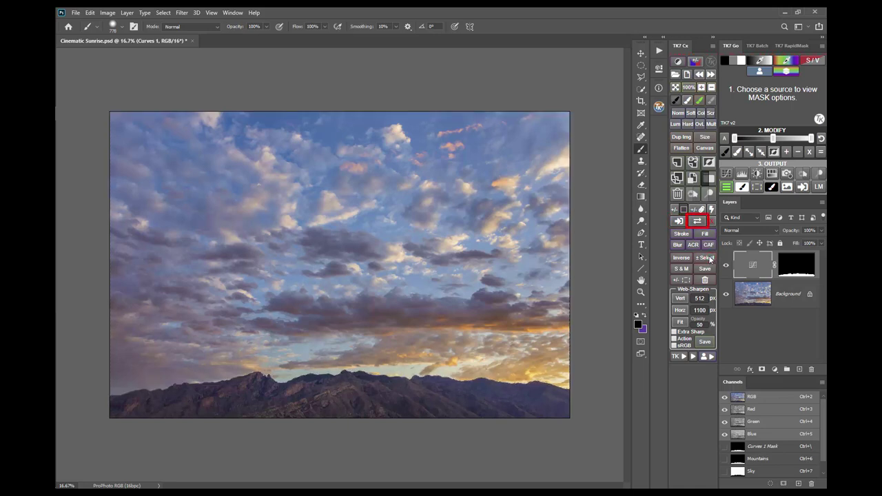
pyautogui.click(698, 221)
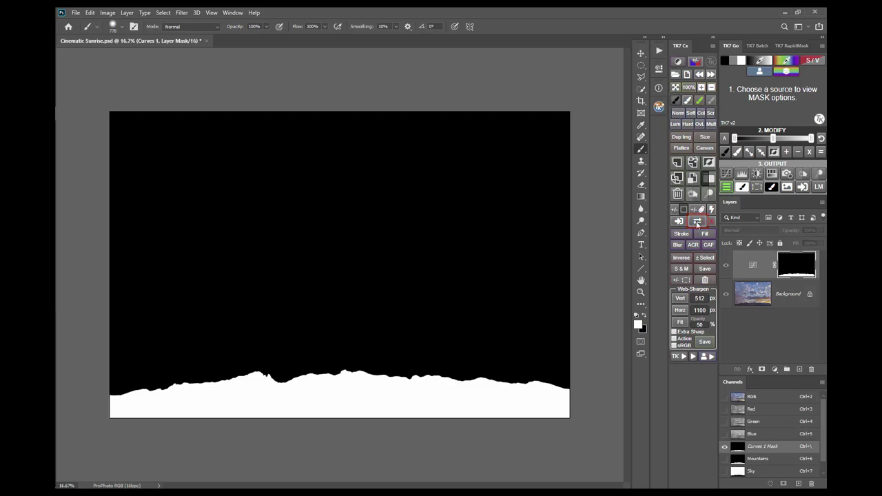
pyautogui.click(697, 221)
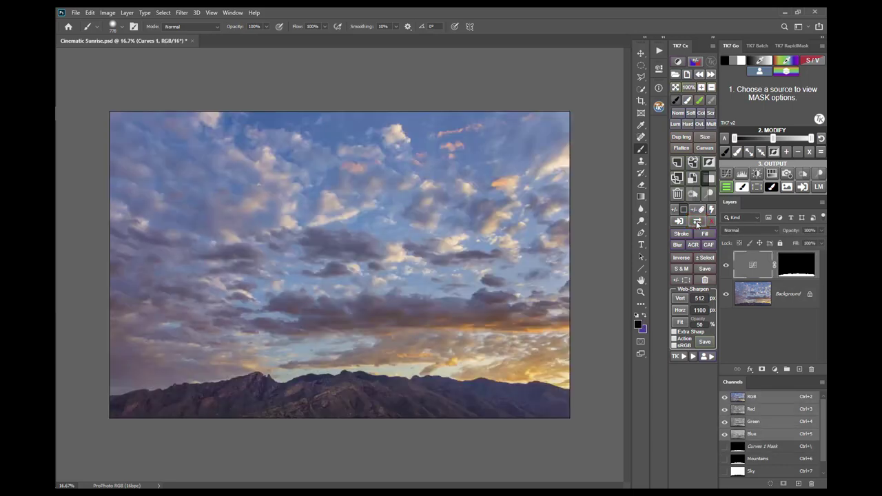
pyautogui.click(697, 221)
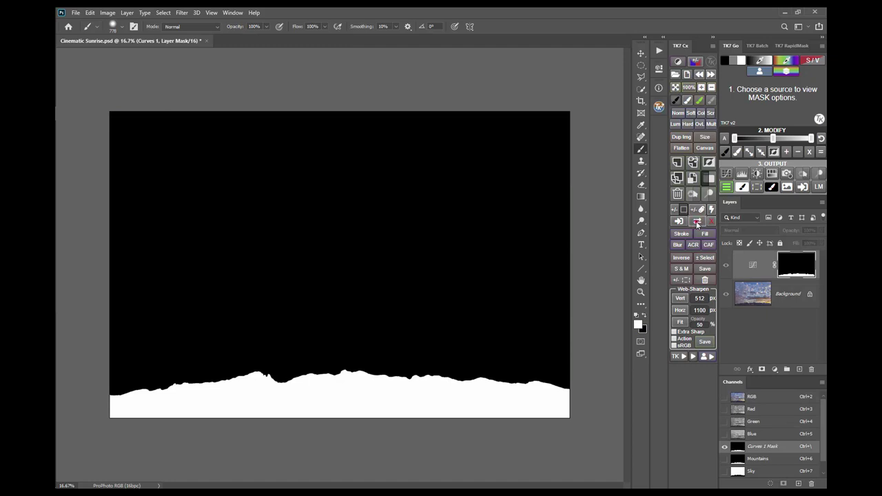
pyautogui.click(697, 221)
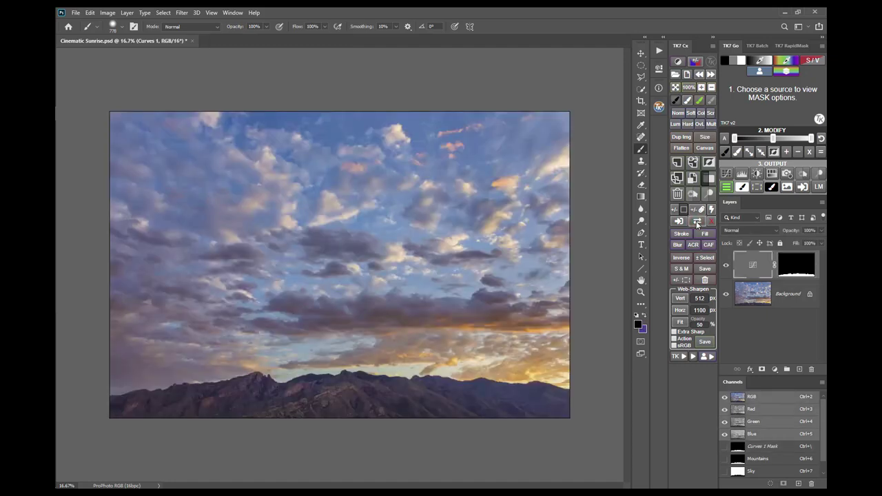
pyautogui.click(697, 221)
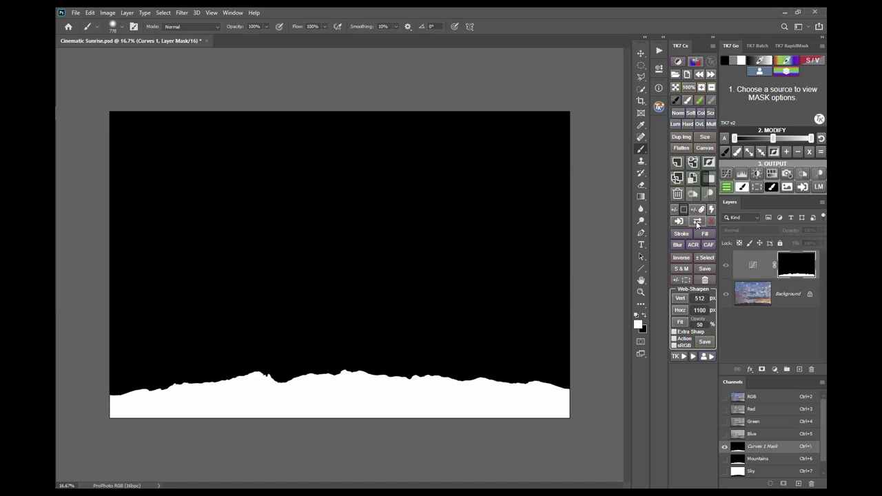
pyautogui.click(697, 221)
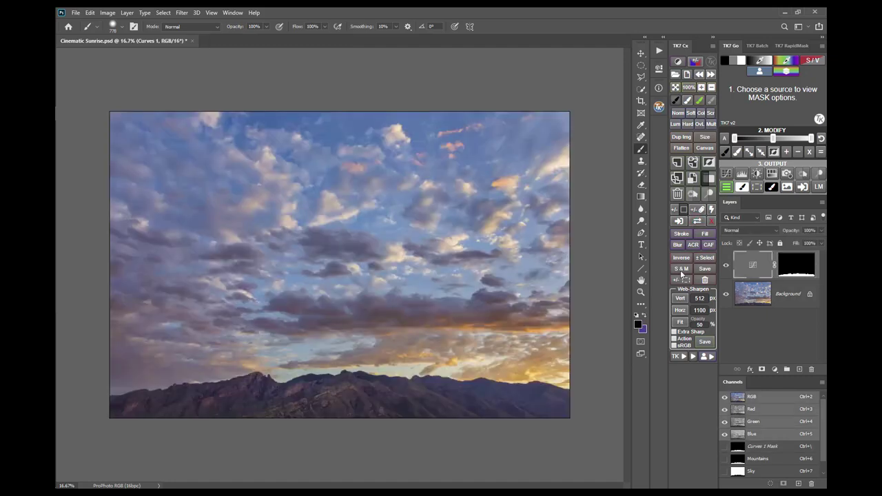
# - Apply the Soft Pop effect from TK7 and toggle its layer on and off to compare
pyautogui.click(682, 357)
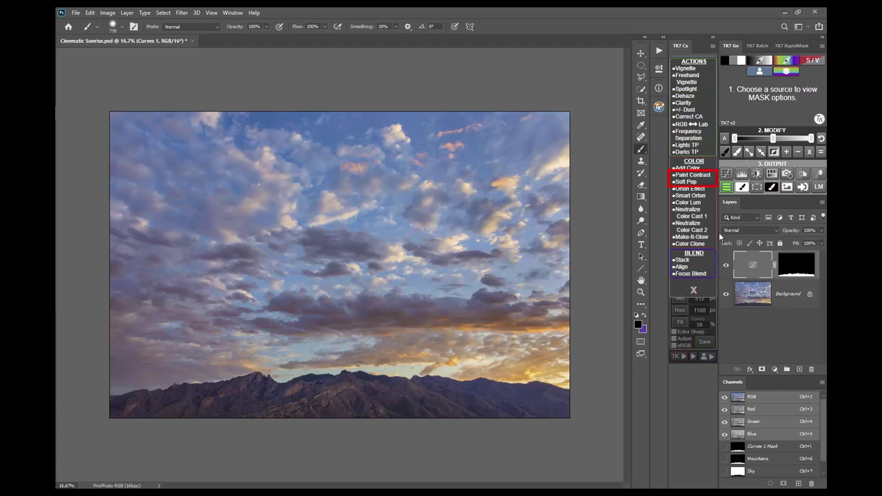
pyautogui.click(710, 183)
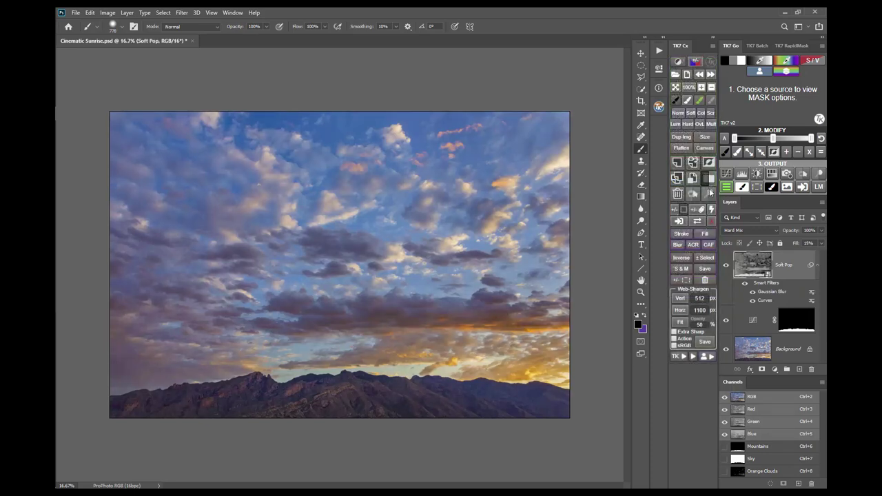
pyautogui.click(727, 267)
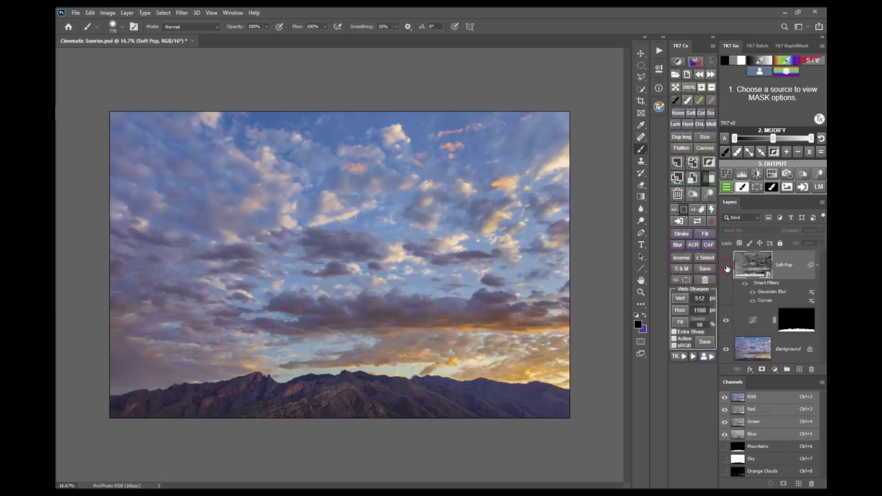
pyautogui.click(726, 267)
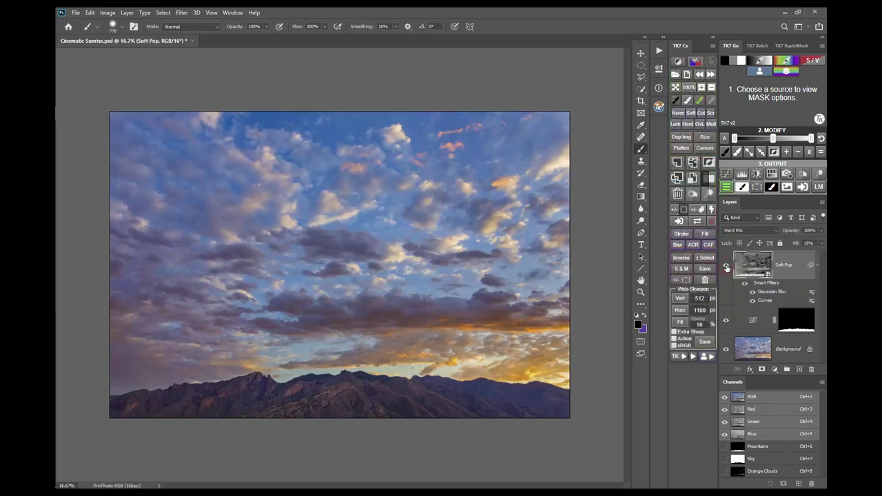
pyautogui.click(727, 267)
pyautogui.click(727, 267)
# - Delete Soft Pop, start Paint Contrast with the default colour, and brush the sky clouds
pyautogui.click(678, 194)
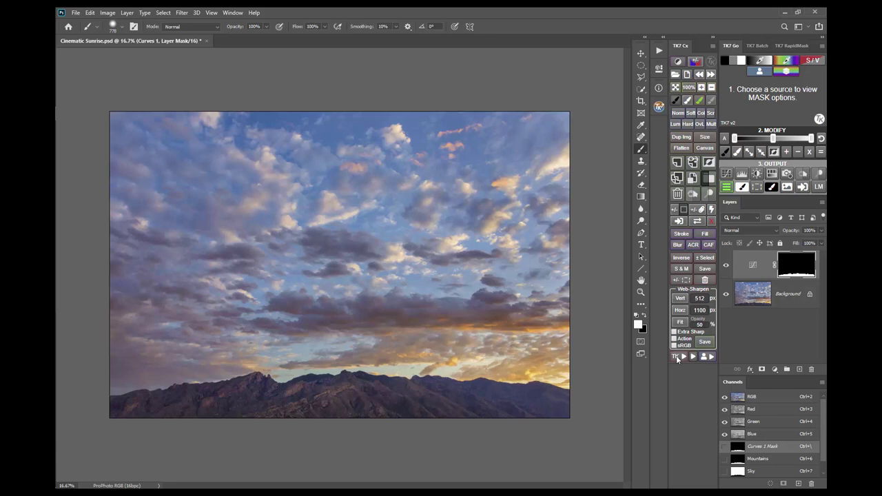
pyautogui.click(676, 356)
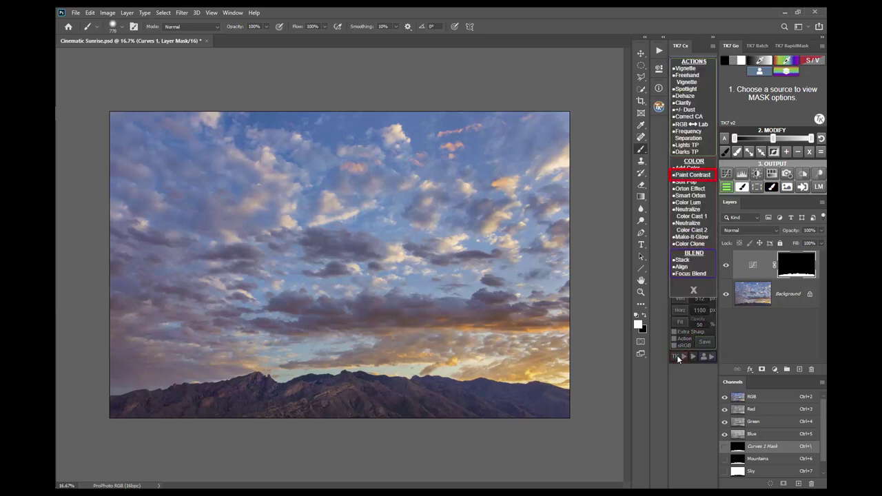
pyautogui.click(712, 175)
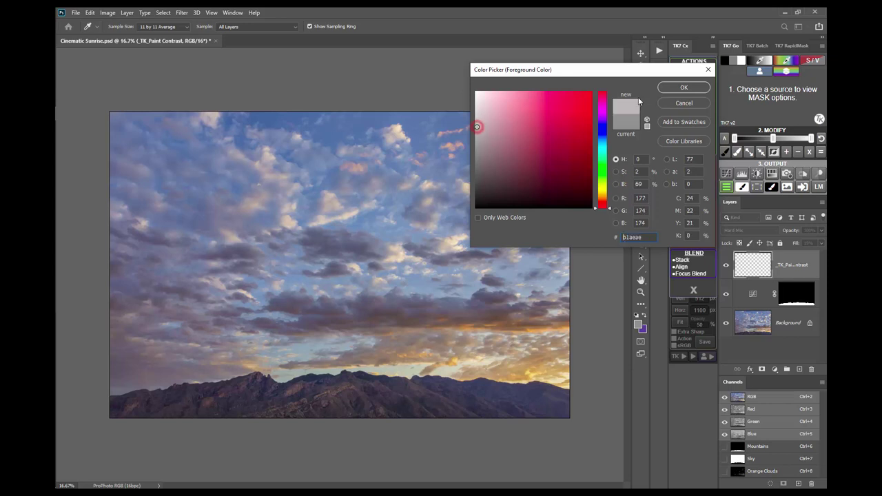
pyautogui.click(684, 87)
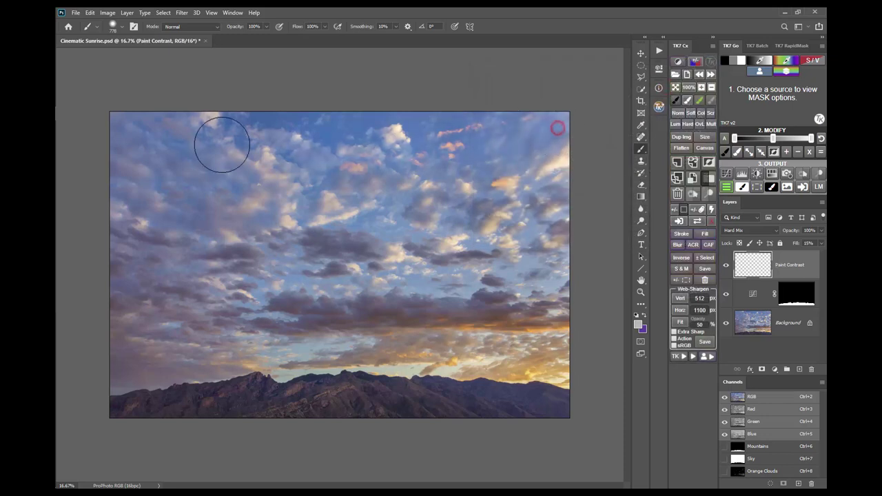
pyautogui.moveTo(503, 173); pyautogui.dragTo(475, 187)
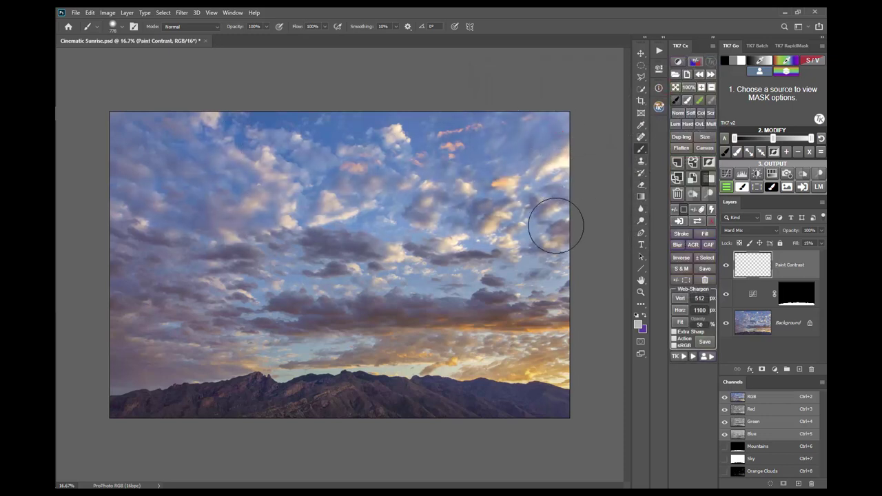
pyautogui.moveTo(557, 225); pyautogui.dragTo(531, 229)
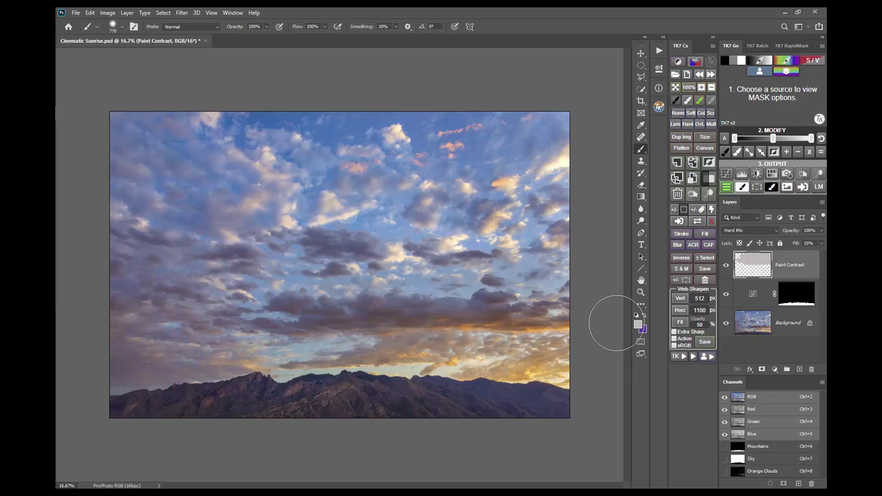
# - Paint a dark grey stroke across the sunset clouds
pyautogui.click(637, 325)
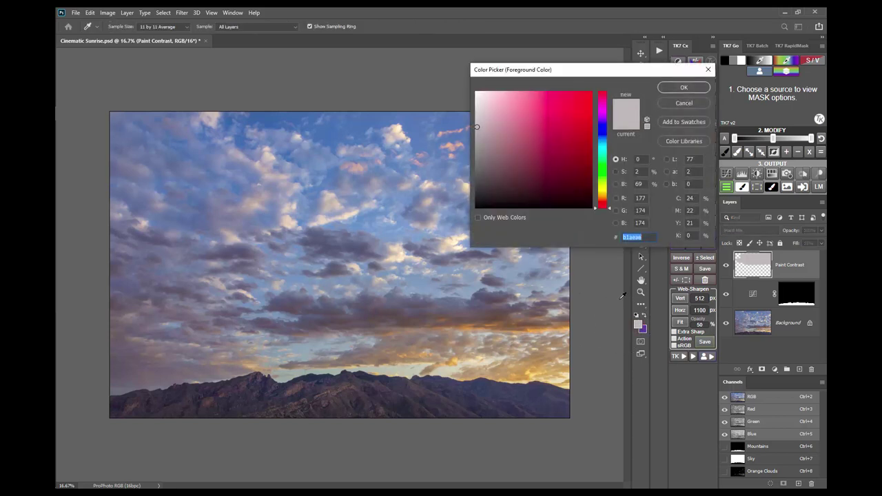
pyautogui.click(476, 178)
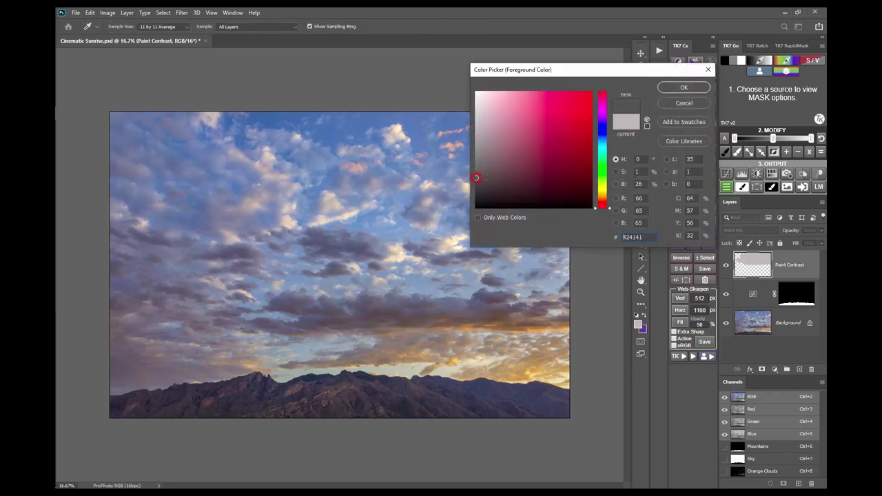
pyautogui.click(672, 89)
pyautogui.press('b')
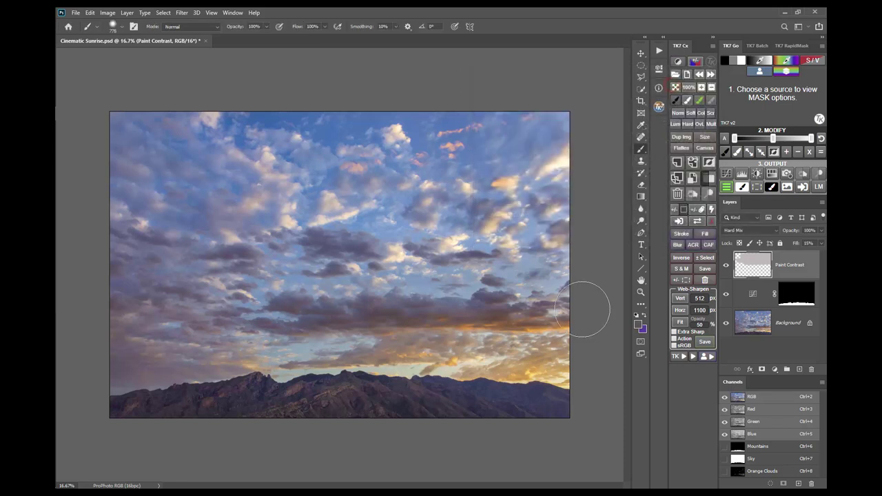
pyautogui.moveTo(581, 306)
pyautogui.mouseDown()
pyautogui.moveTo(266, 311)
pyautogui.moveTo(545, 334)
pyautogui.moveTo(307, 329)
pyautogui.moveTo(181, 298)
pyautogui.moveTo(199, 299)
pyautogui.moveTo(140, 250)
pyautogui.moveTo(167, 295)
pyautogui.moveTo(290, 321)
pyautogui.mouseUp()
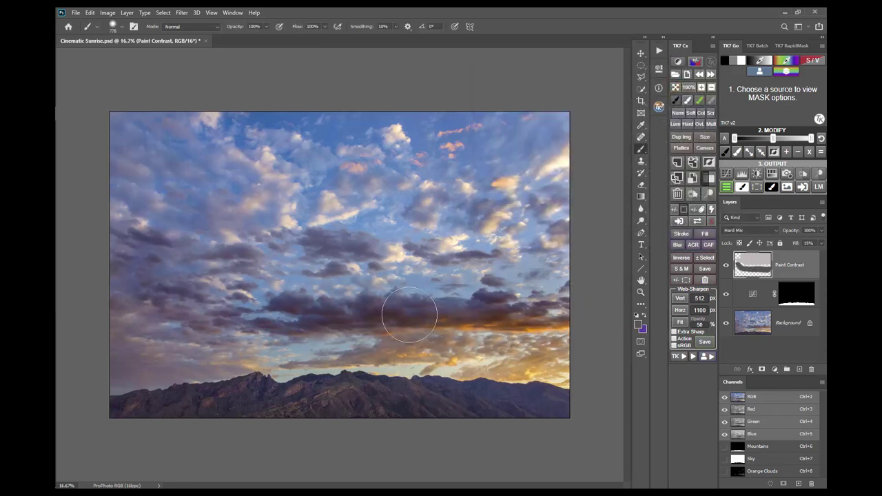
# - Paint light yellow across the right half of the sky
pyautogui.click(638, 326)
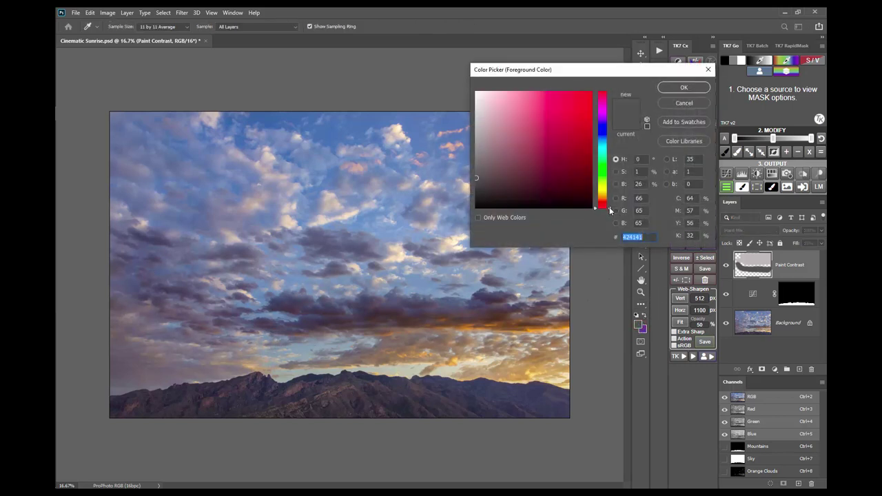
pyautogui.moveTo(608, 207); pyautogui.dragTo(608, 196)
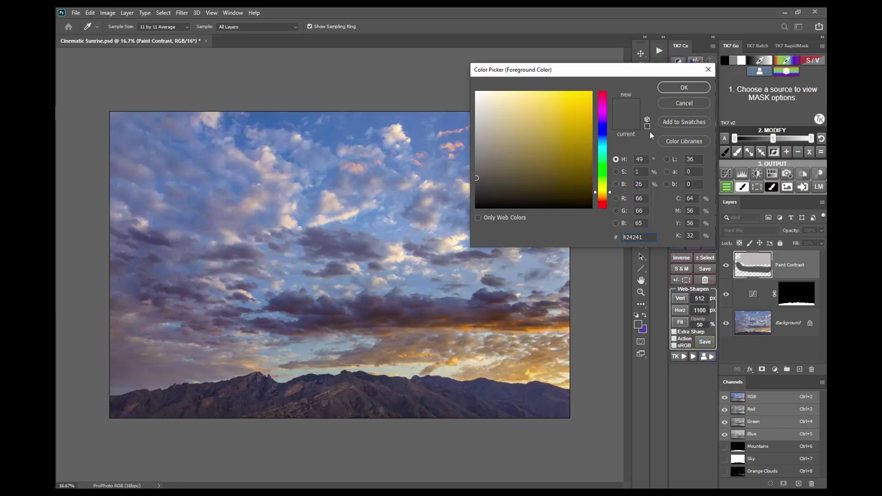
pyautogui.moveTo(577, 96); pyautogui.dragTo(536, 118)
pyautogui.click(685, 87)
pyautogui.press('b')
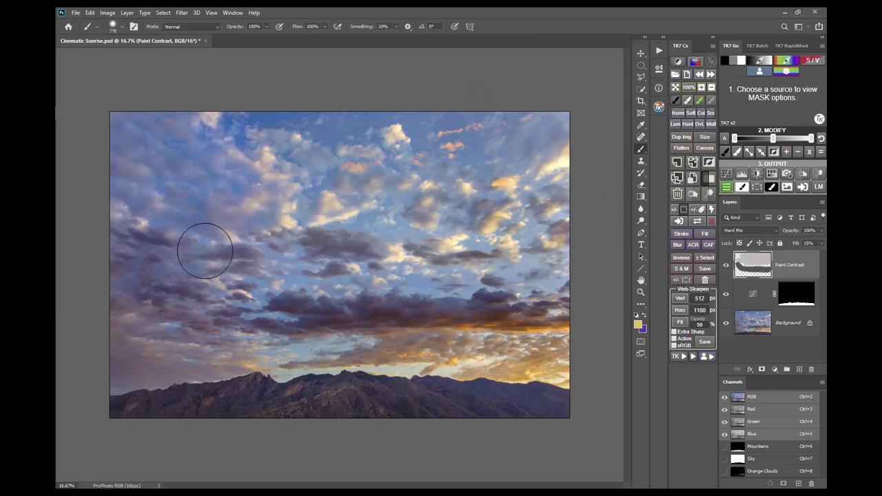
pyautogui.moveTo(528, 275); pyautogui.dragTo(553, 266)
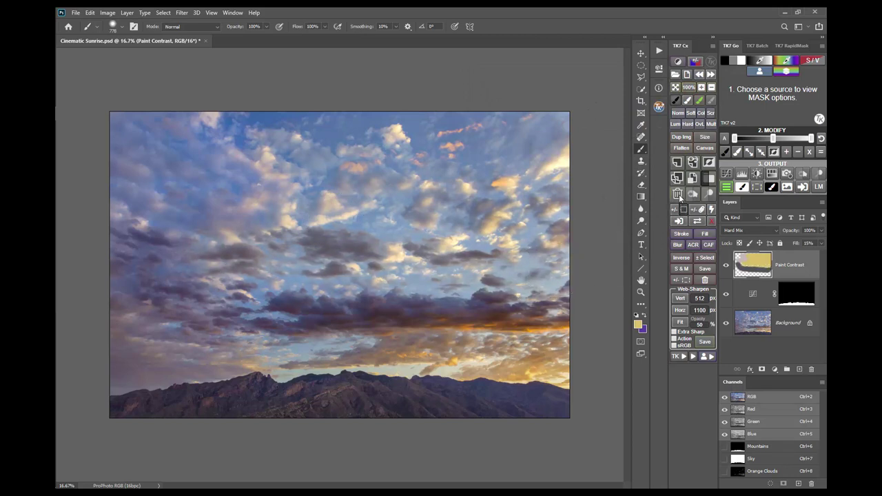
# - Delete Paint Contrast, run Instant Action from the Actions panel, then delete the resulting Print Adjustment layer
pyautogui.click(678, 195)
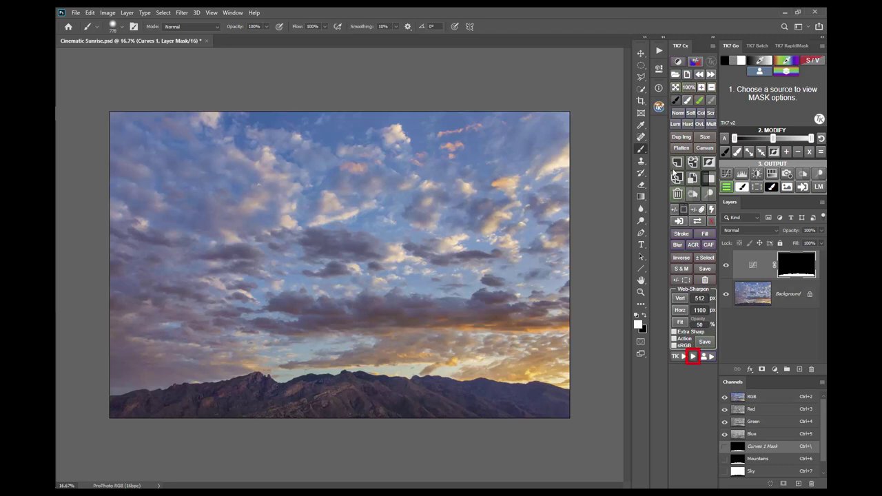
pyautogui.click(659, 51)
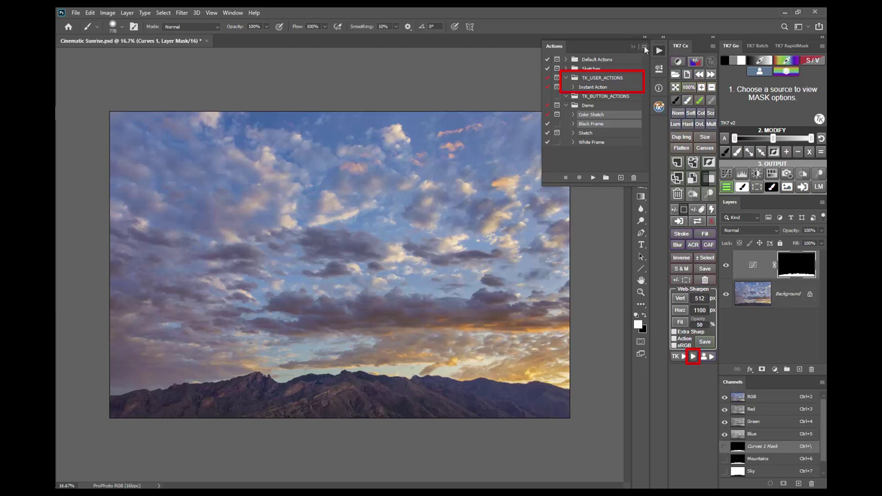
pyautogui.click(573, 87)
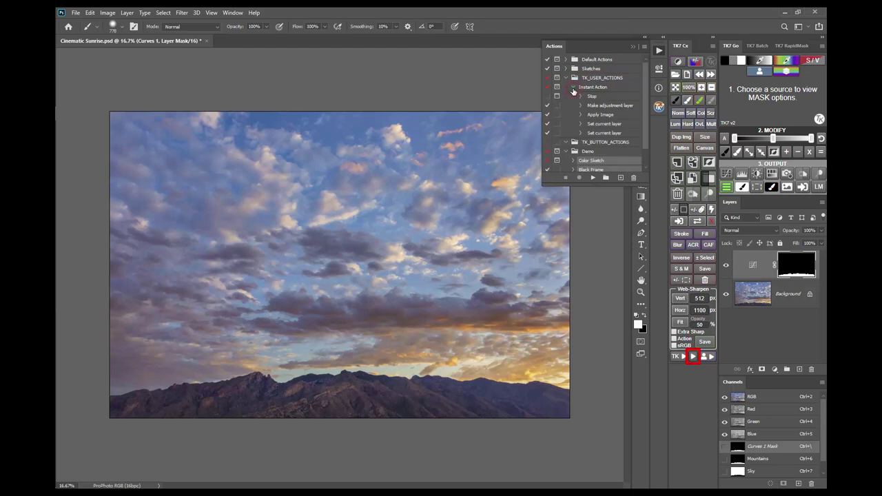
pyautogui.click(572, 89)
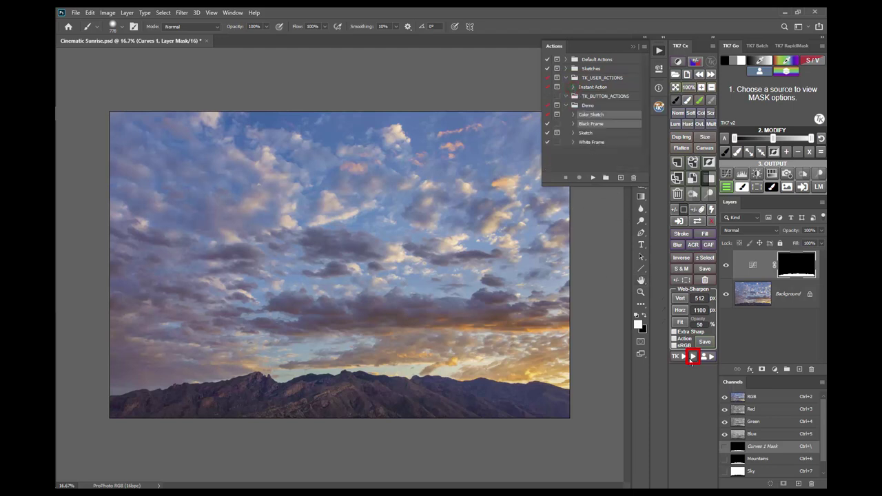
pyautogui.click(693, 358)
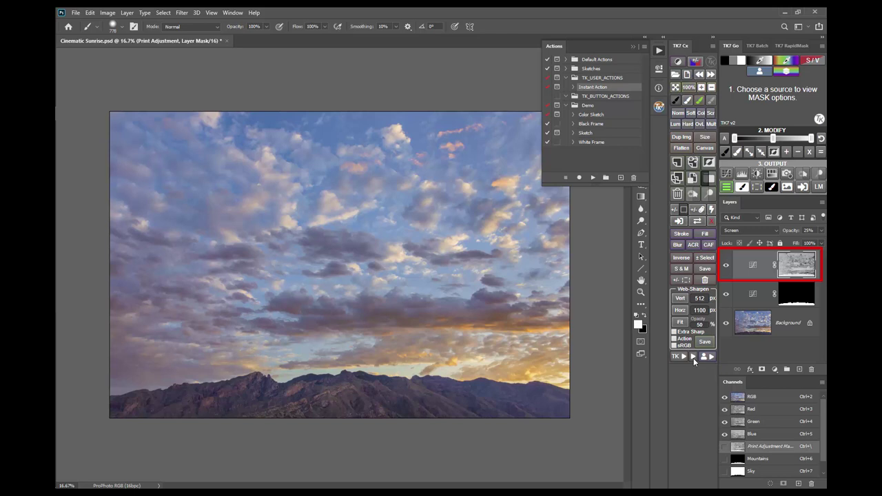
pyautogui.click(678, 195)
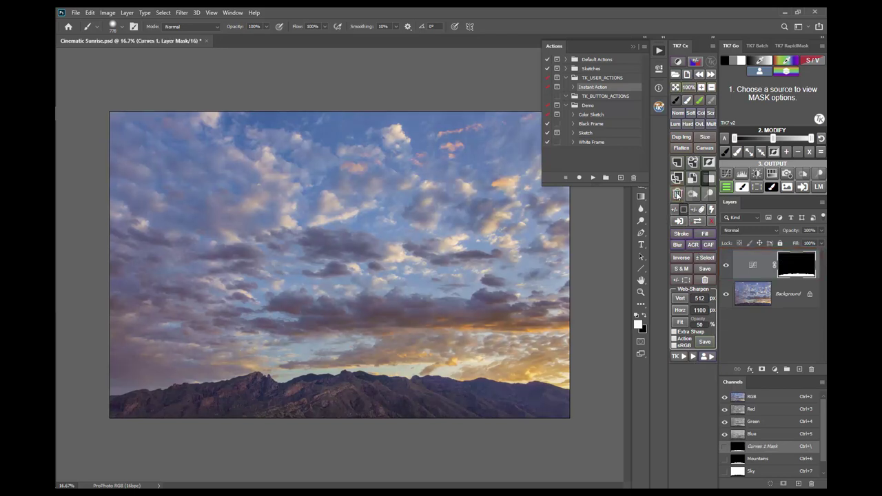
# - Move the Color Sketch and Black Frame actions into the TK_USER_ACTIONS set
pyautogui.click(704, 357)
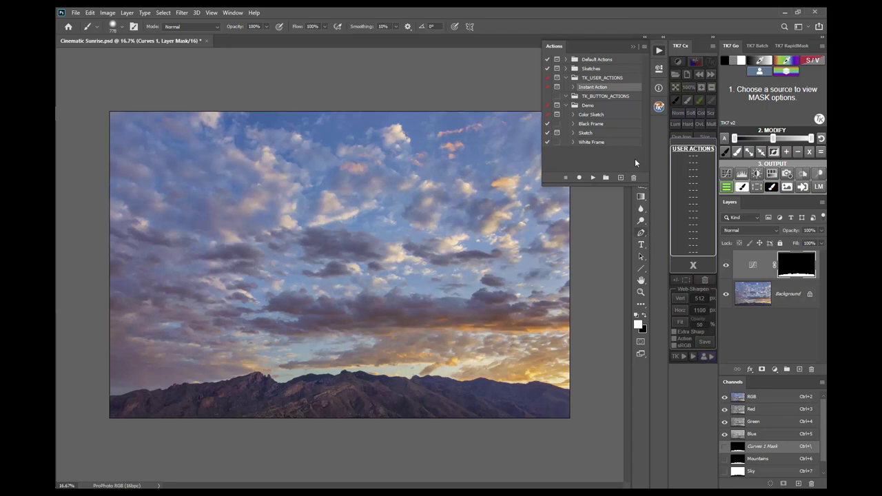
pyautogui.click(601, 116)
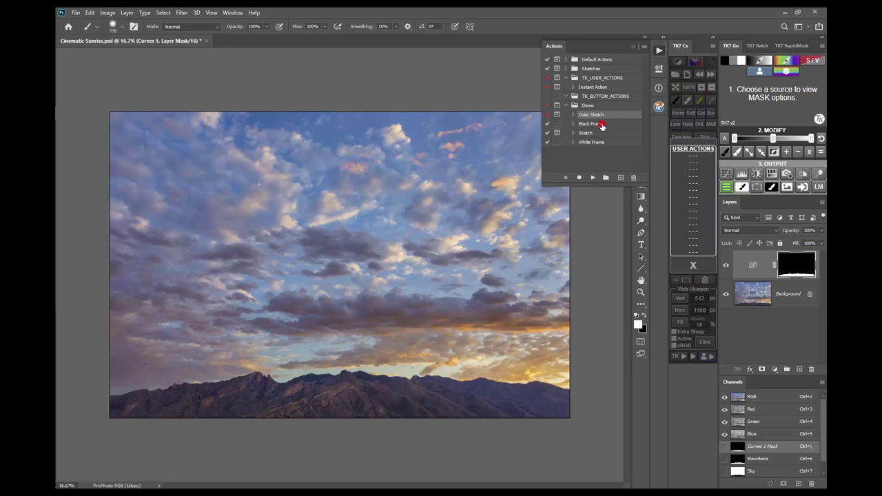
pyautogui.keyDown('shift'); pyautogui.click(603, 124); pyautogui.keyUp('shift')
pyautogui.moveTo(609, 116); pyautogui.dragTo(606, 85)
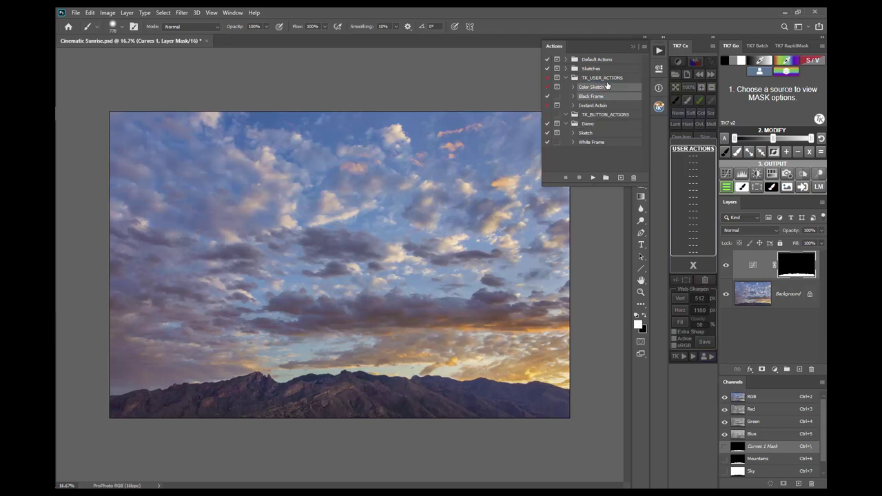
pyautogui.click(693, 263)
# - Run Color Sketch from TK7 User Actions, accepting the Minimum filter defaults
pyautogui.click(711, 358)
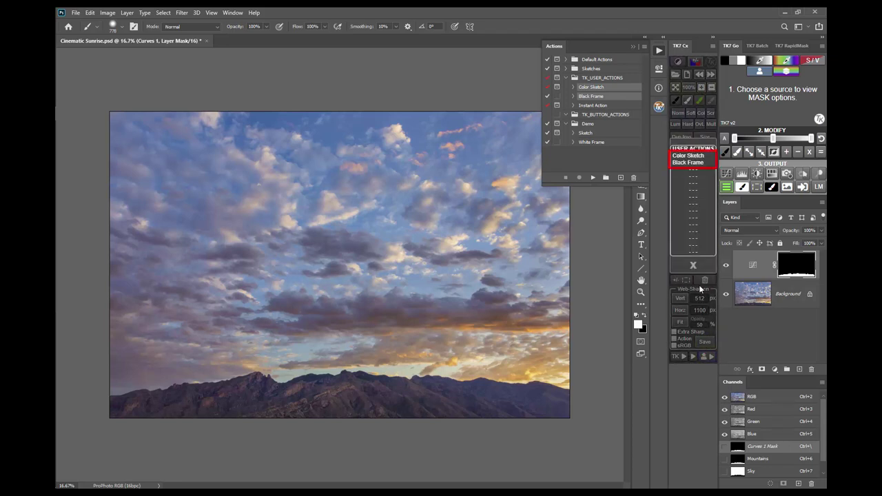
pyautogui.click(694, 156)
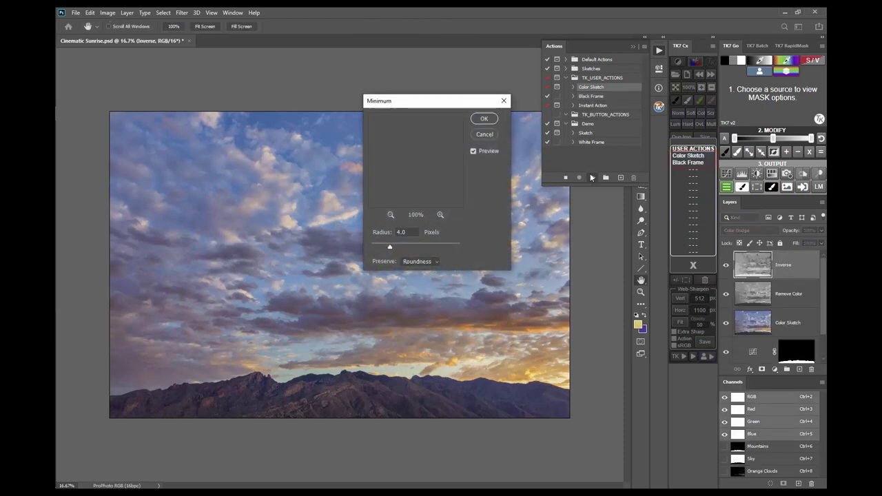
pyautogui.click(490, 120)
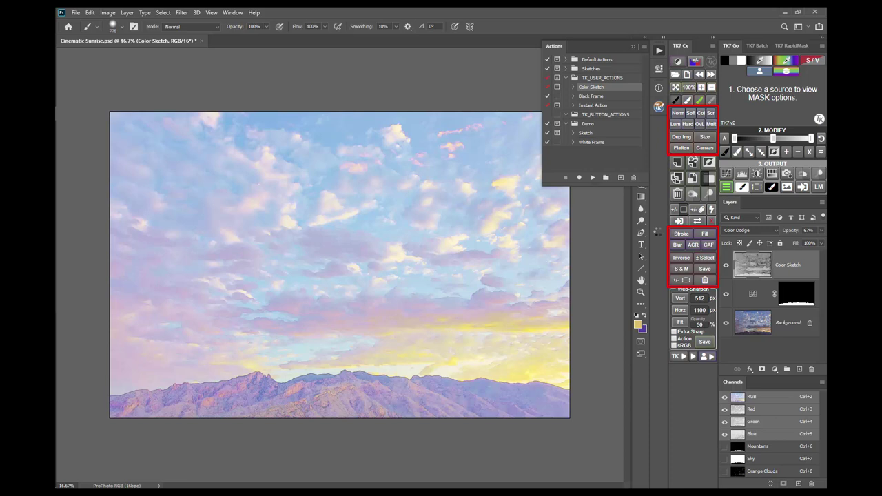
# - Move Sketch and White Frame into TK_BUTTON_ACTIONS and rename White Frame to 'wh frame'
pyautogui.click(586, 133)
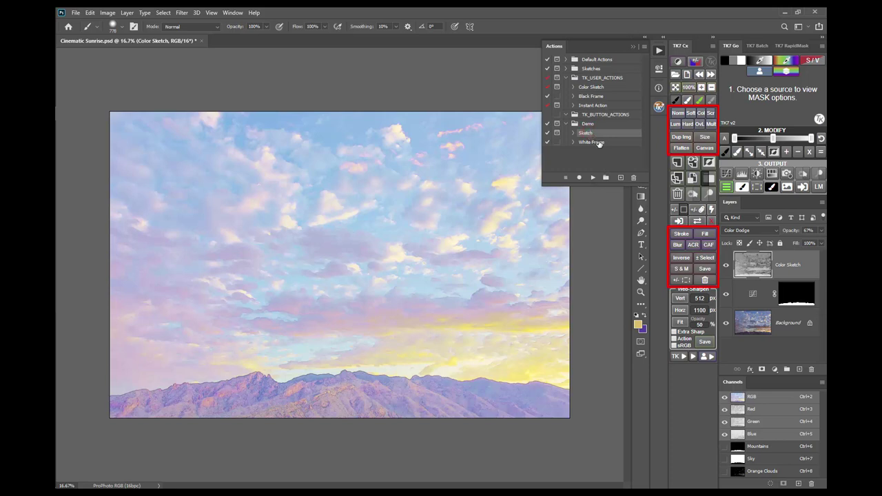
pyautogui.click(600, 143)
pyautogui.click(628, 135)
pyautogui.moveTo(628, 136); pyautogui.dragTo(621, 118)
pyautogui.doubleClick(592, 133)
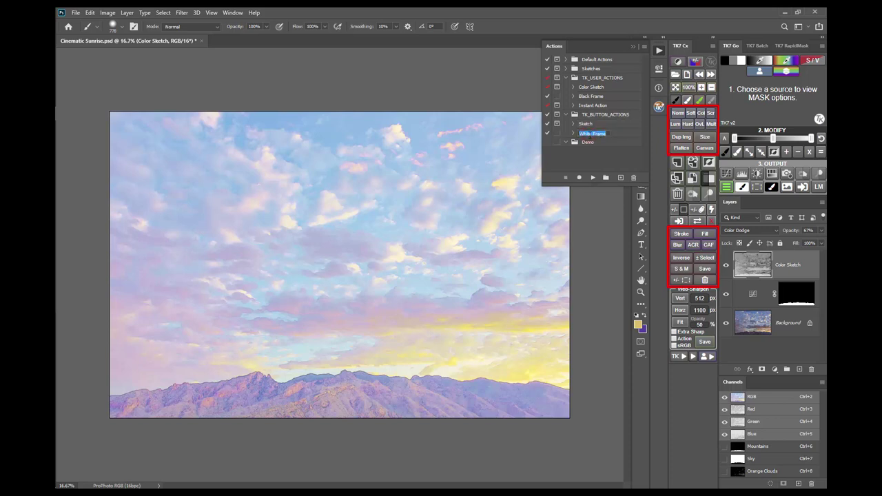
pyautogui.write('wi')
pyautogui.write(' frame')
pyautogui.press('Return')
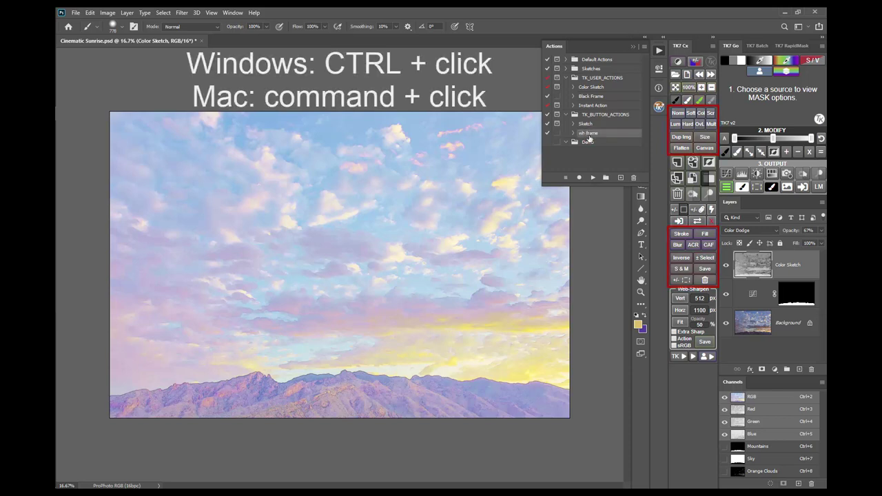
# - Assign wh frame to a TK7 panel button and run it to add a white border
pyautogui.keyDown('ctrl'); pyautogui.click(681, 260); pyautogui.keyUp('ctrl')
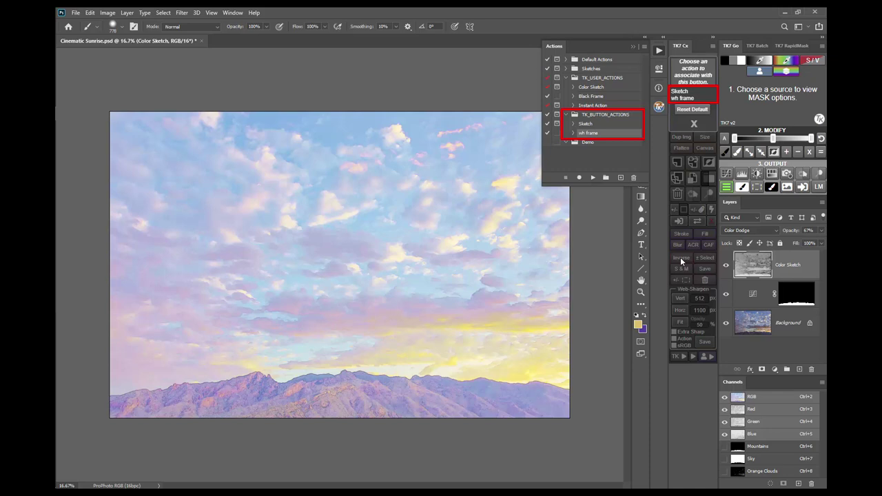
pyautogui.tripleClick(684, 98)
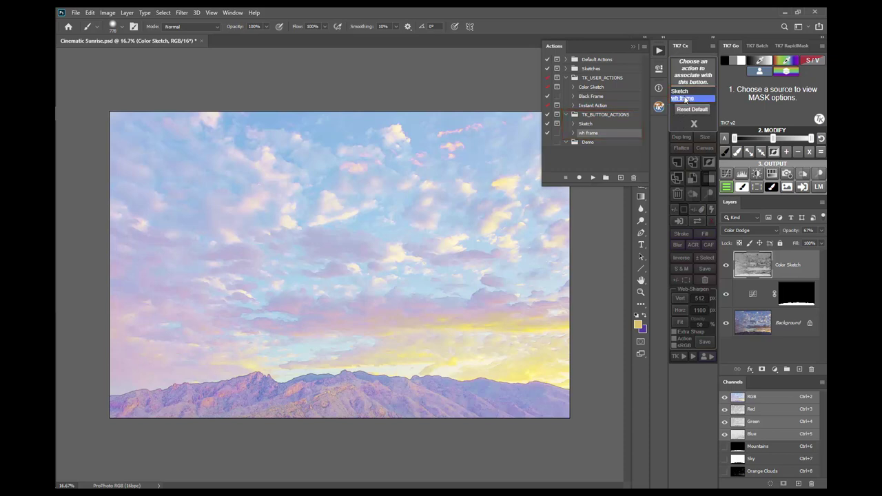
pyautogui.click(685, 99)
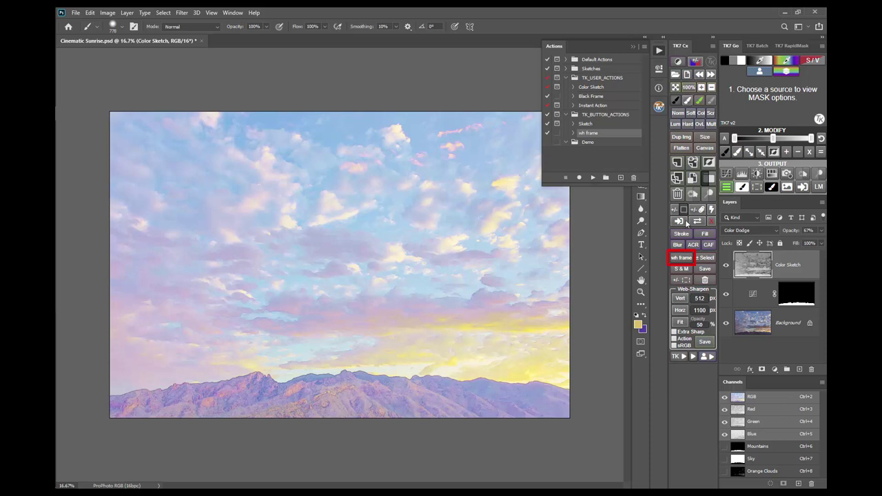
pyautogui.click(683, 258)
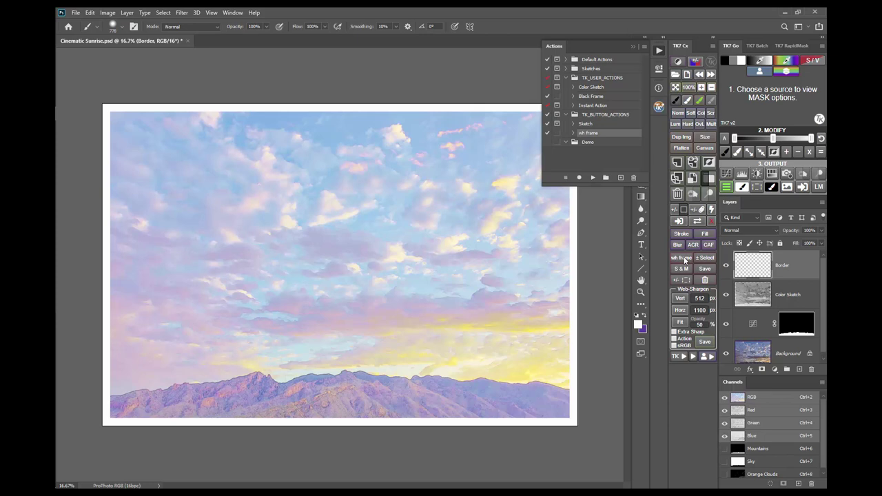
# - Collapse the Actions panel and colour the TK7 Web-Sharpen Save button green and wh frame red
pyautogui.click(659, 51)
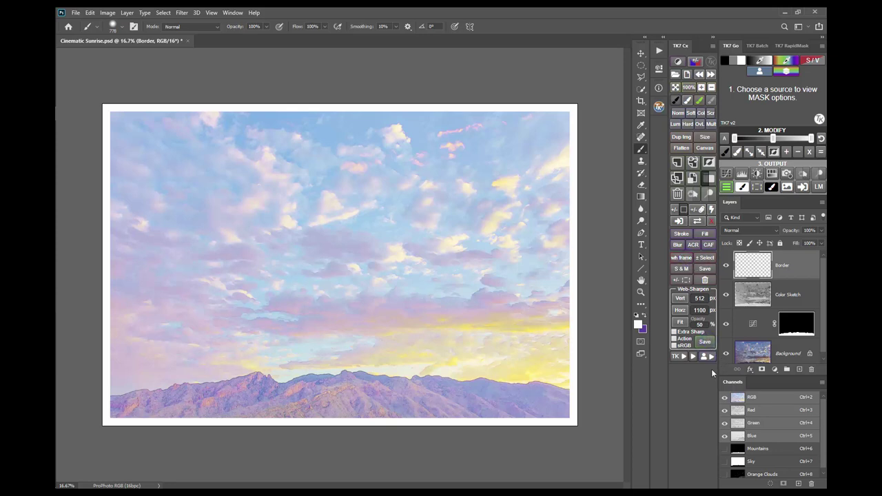
pyautogui.click(705, 342)
pyautogui.click(681, 258)
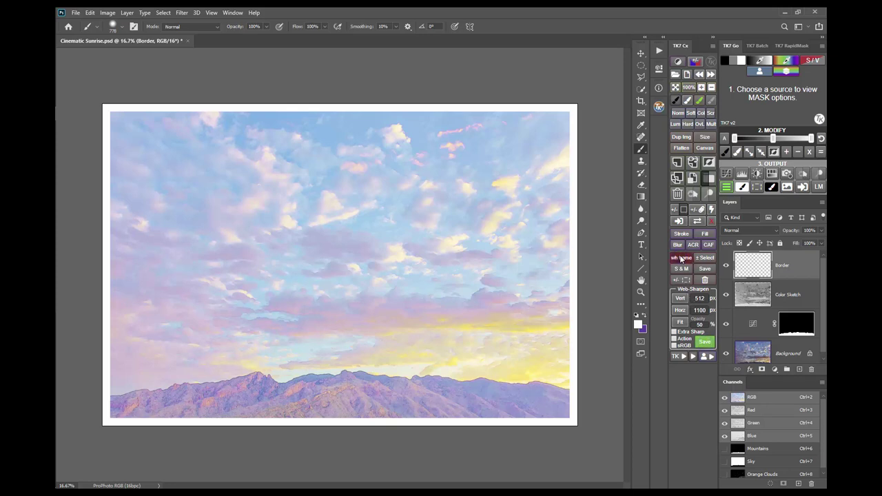
# - In the TK7 built-in actions list, label Paint Contrast orange, Soft Pop green and Orton Effect yellow-green
pyautogui.click(683, 356)
pyautogui.click(699, 175)
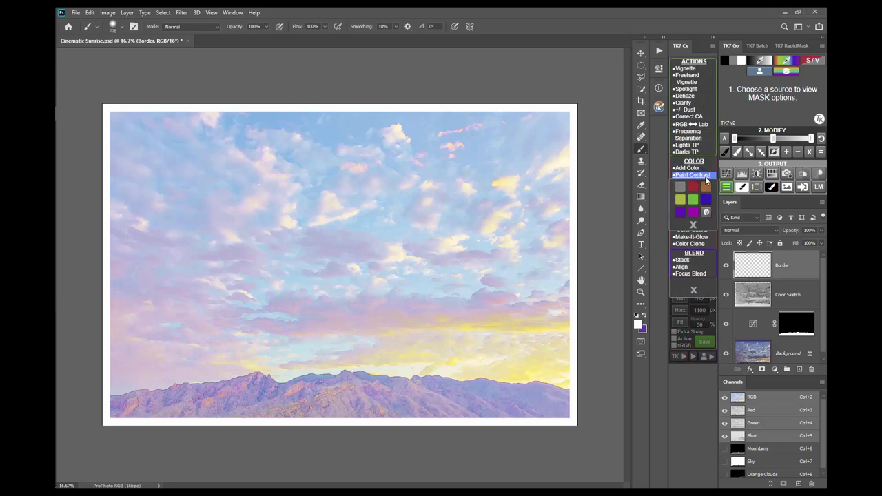
pyautogui.click(706, 188)
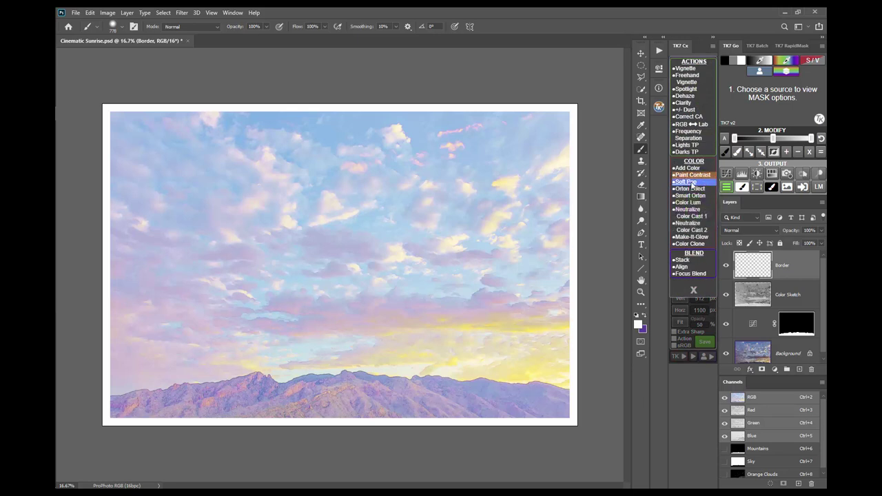
pyautogui.click(692, 183)
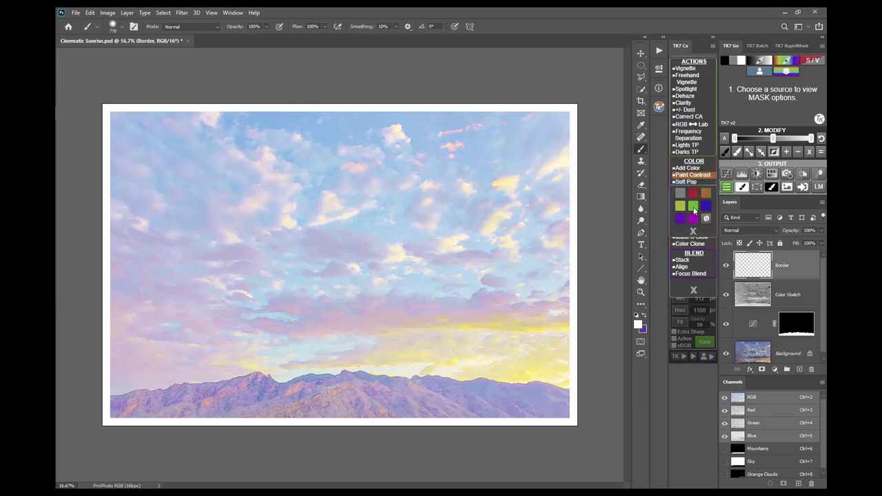
pyautogui.click(693, 208)
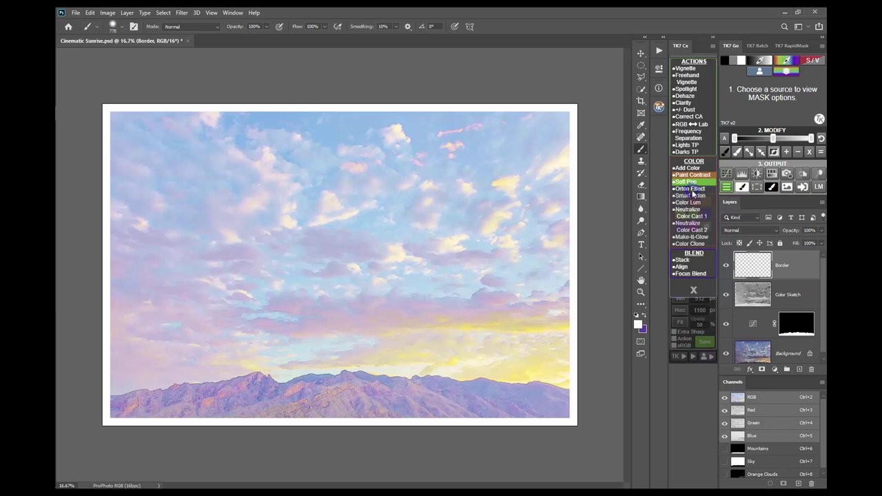
pyautogui.click(692, 188)
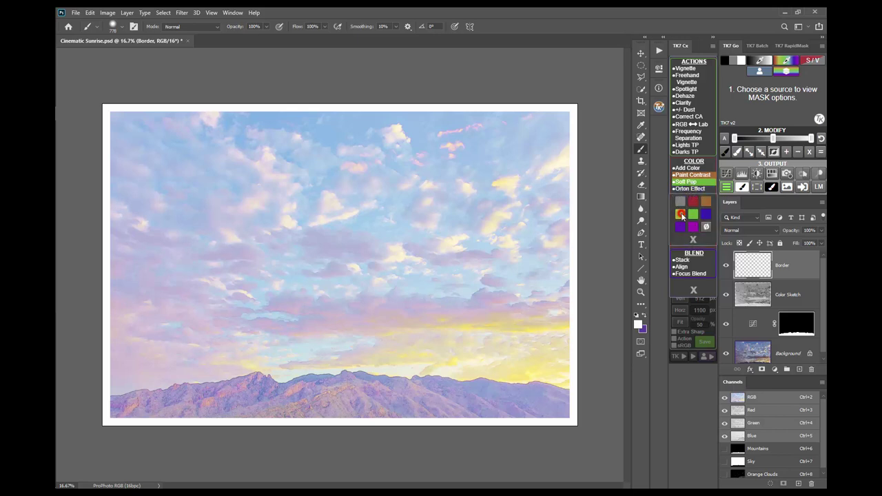
pyautogui.click(681, 215)
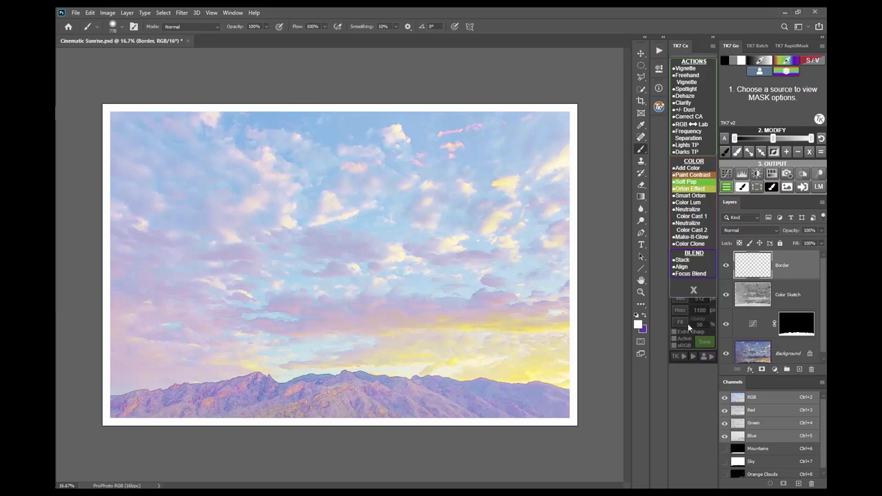
# - Close the built-in list and bring up the colour choices for Color Sketch in User Actions
pyautogui.click(693, 290)
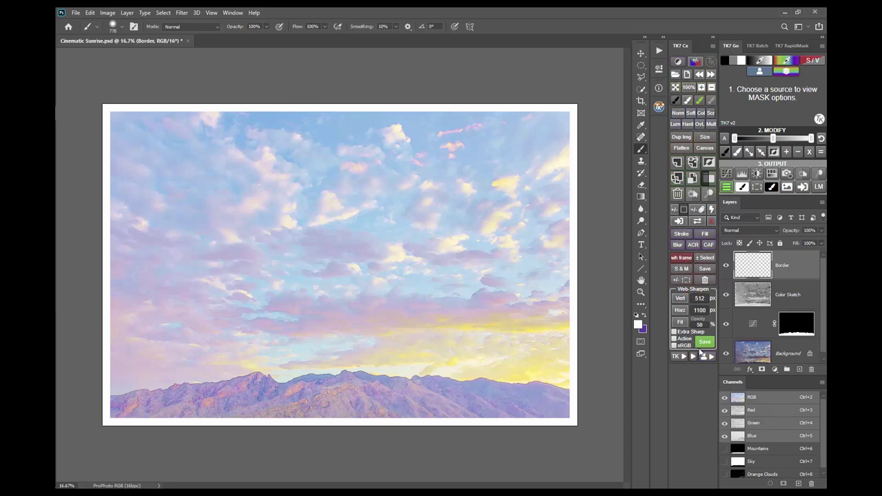
pyautogui.click(708, 358)
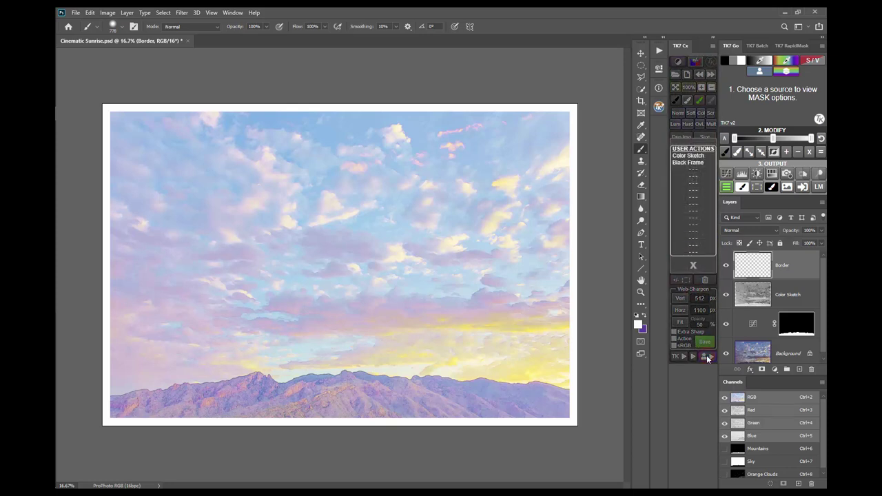
pyautogui.click(694, 157)
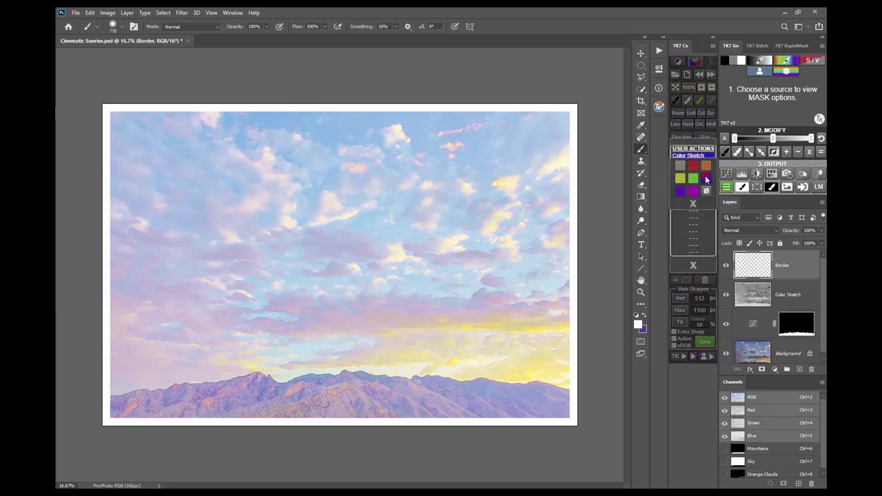